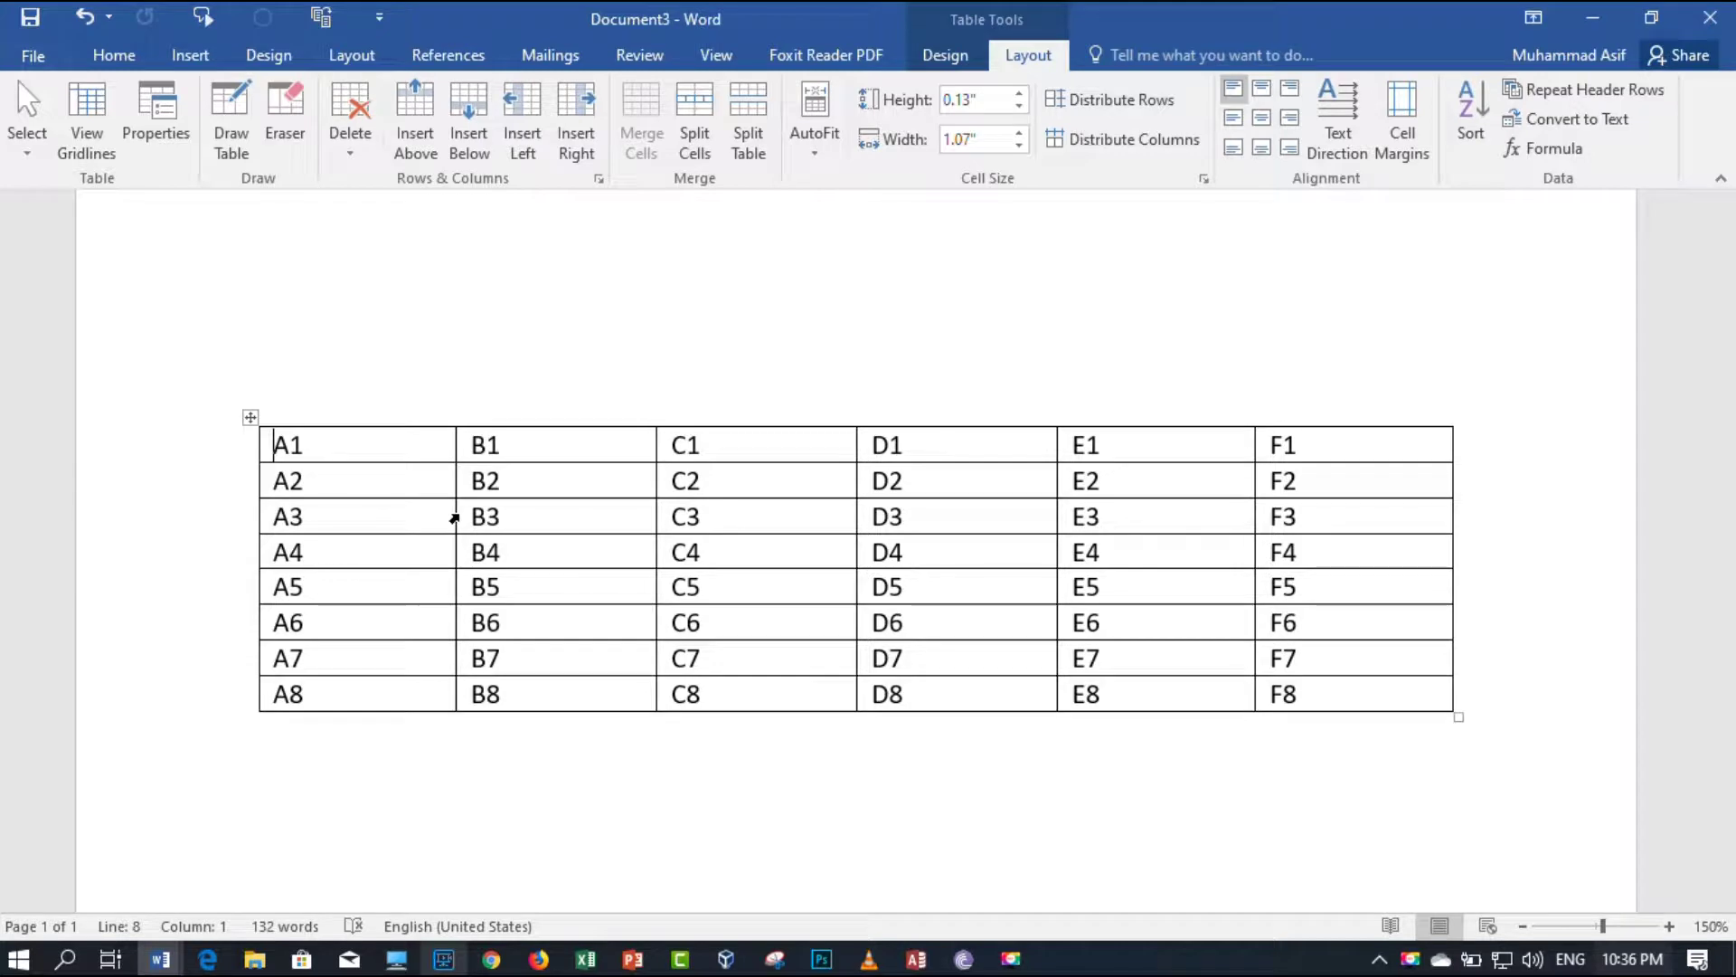
Remove all borders from the entire A1–F8 table by applying the None border setting to the table
right_click(252, 420)
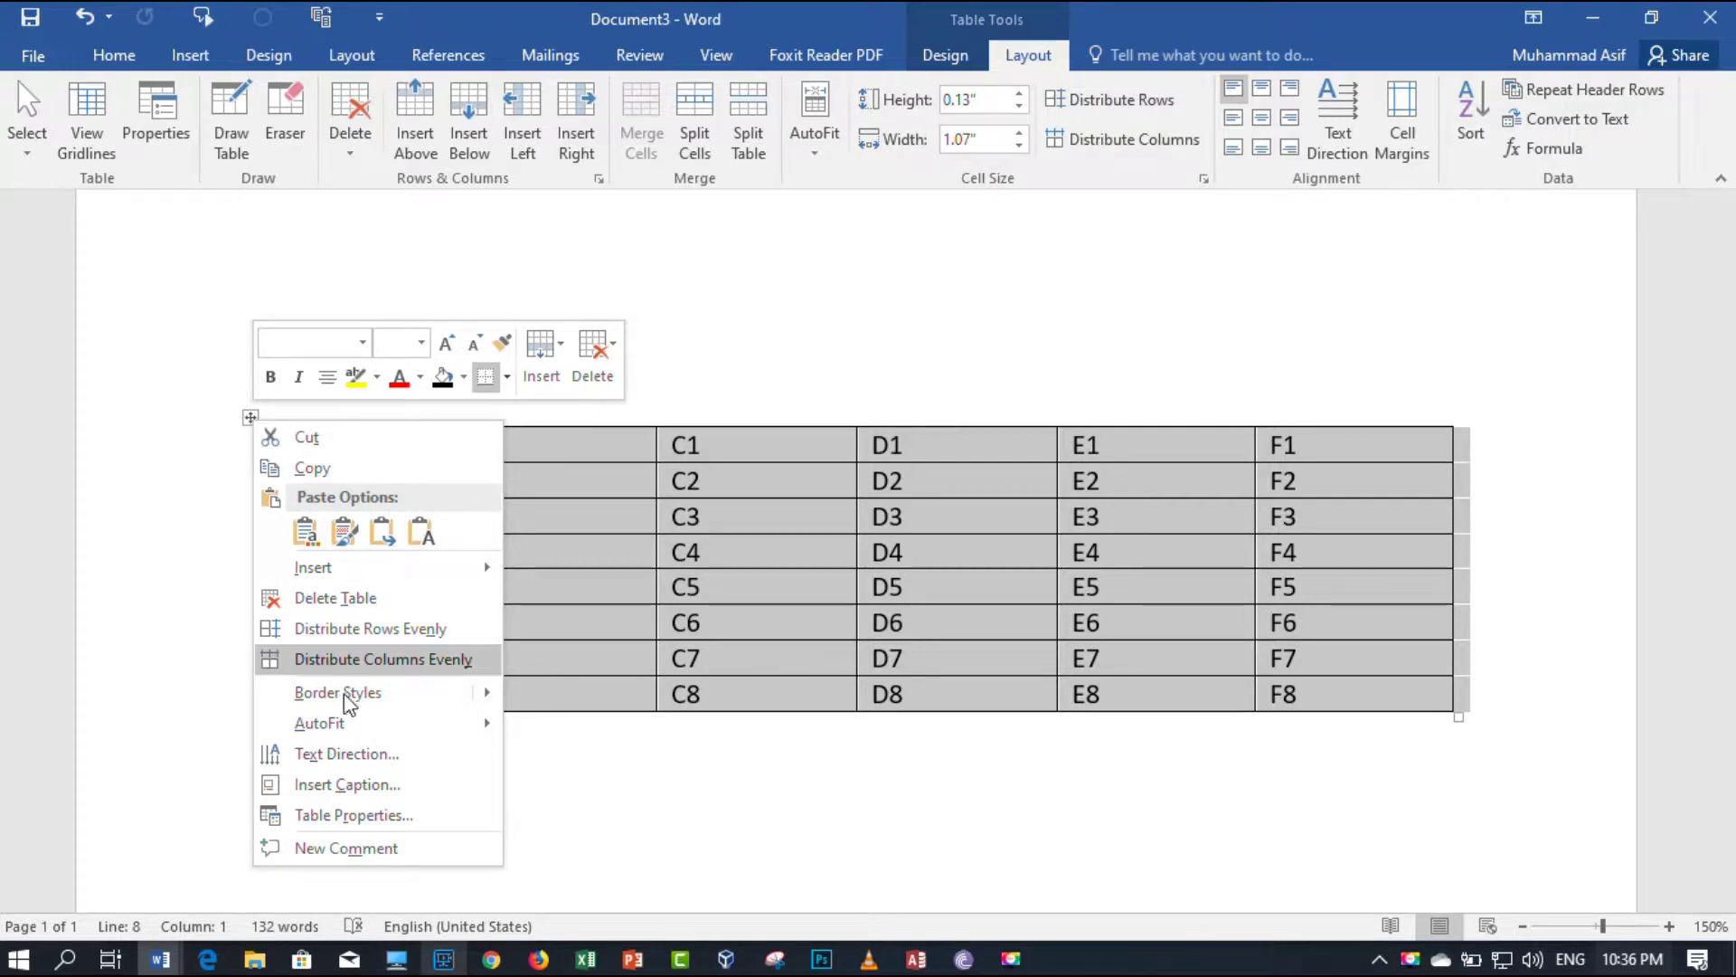
click(387, 814)
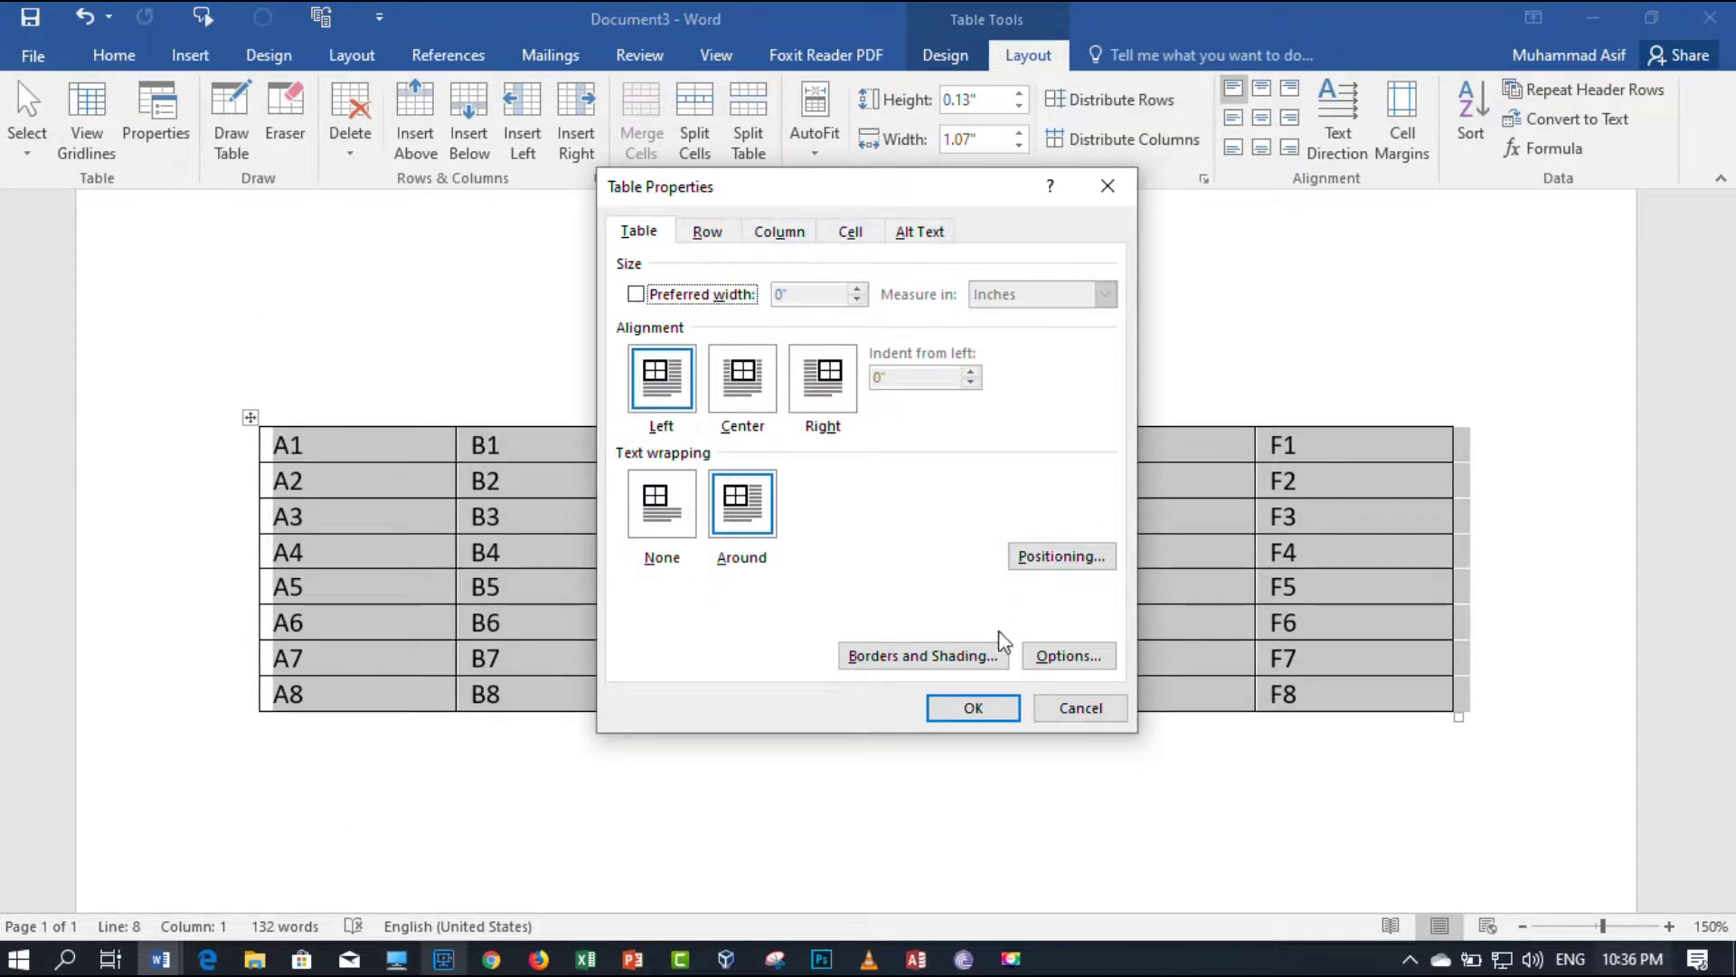
click(930, 660)
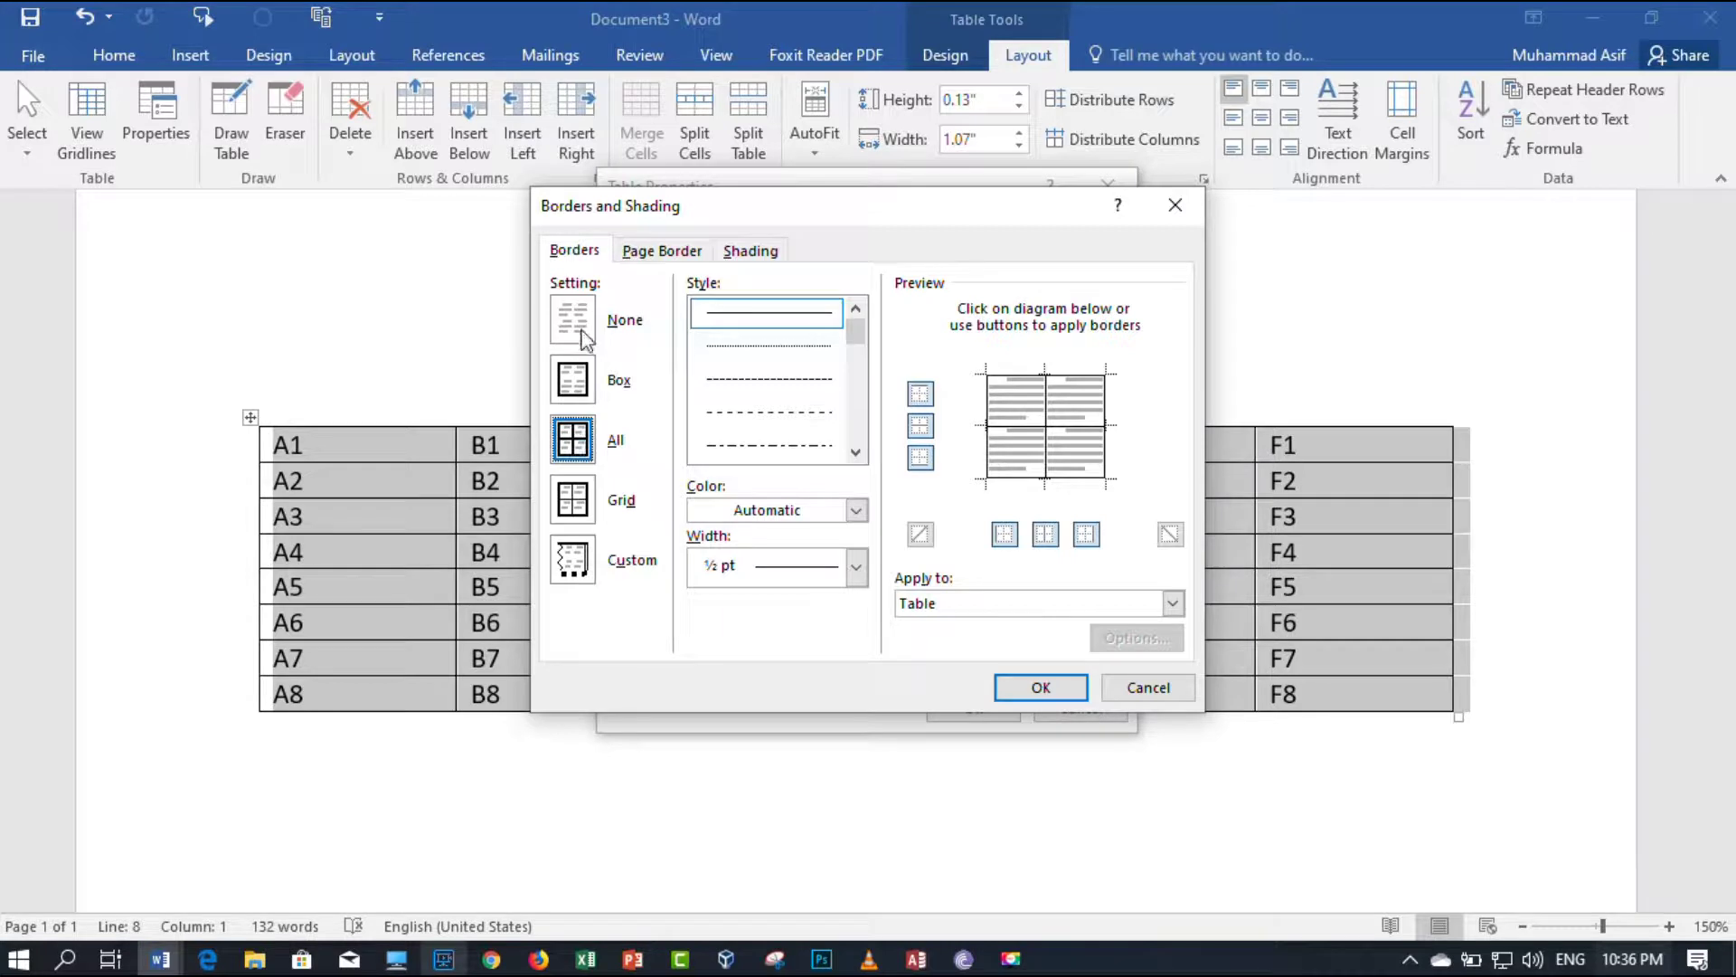
click(584, 328)
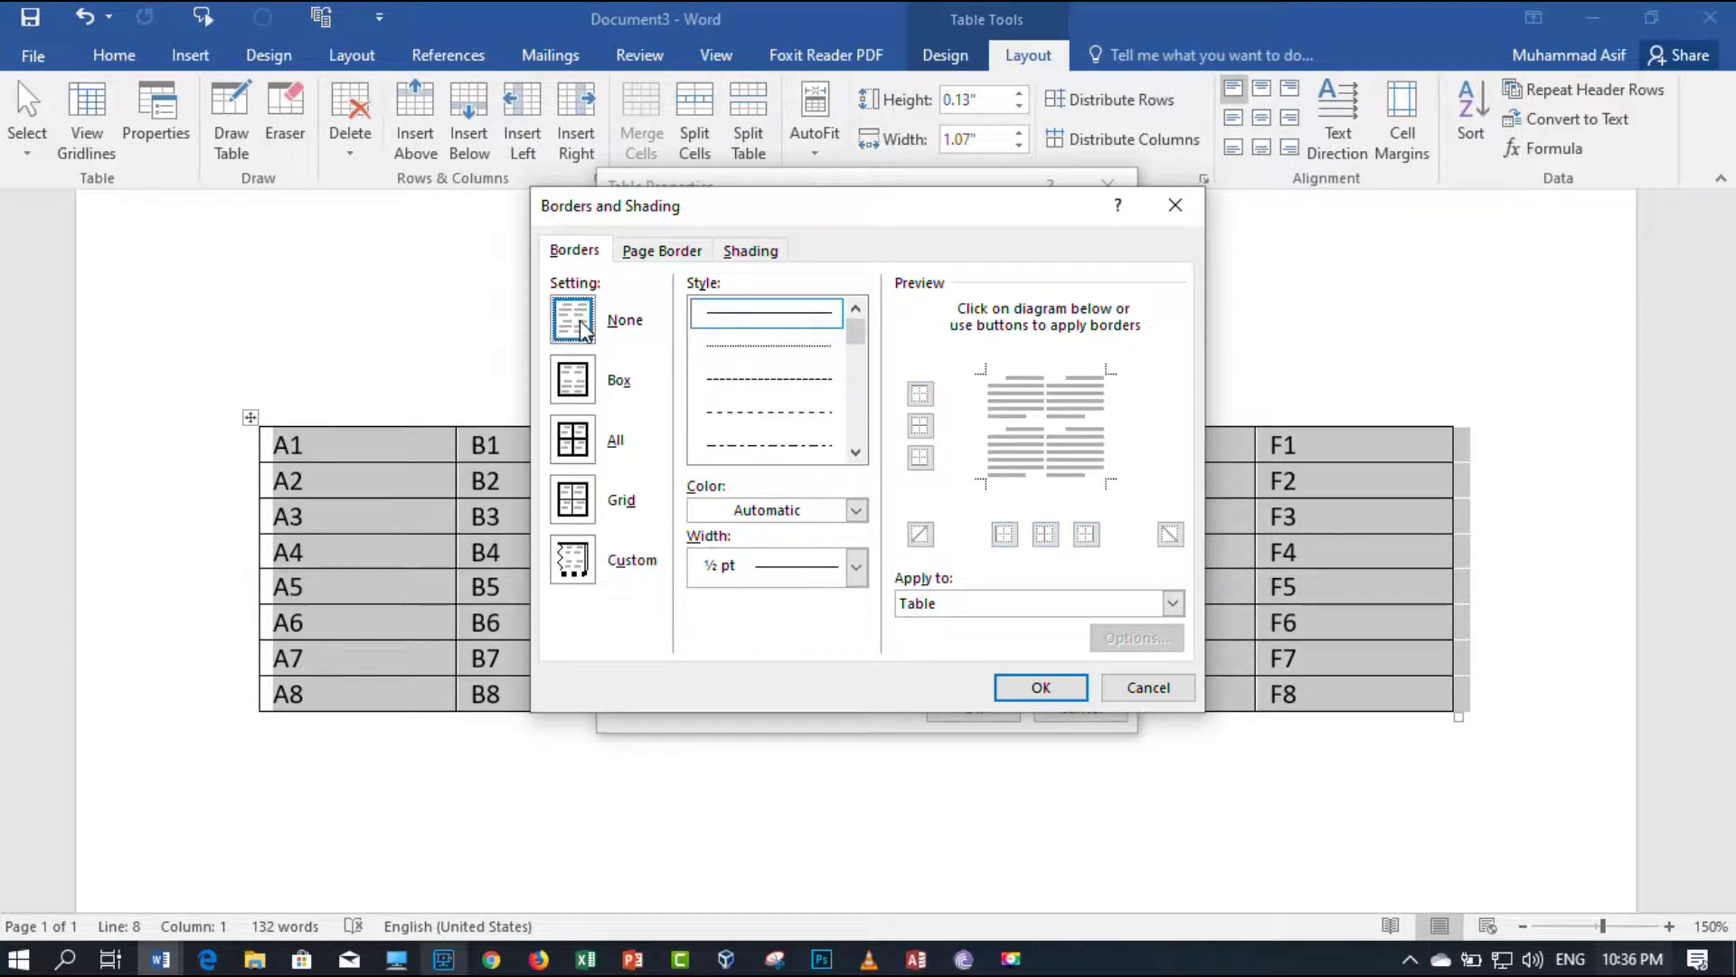
click(1010, 687)
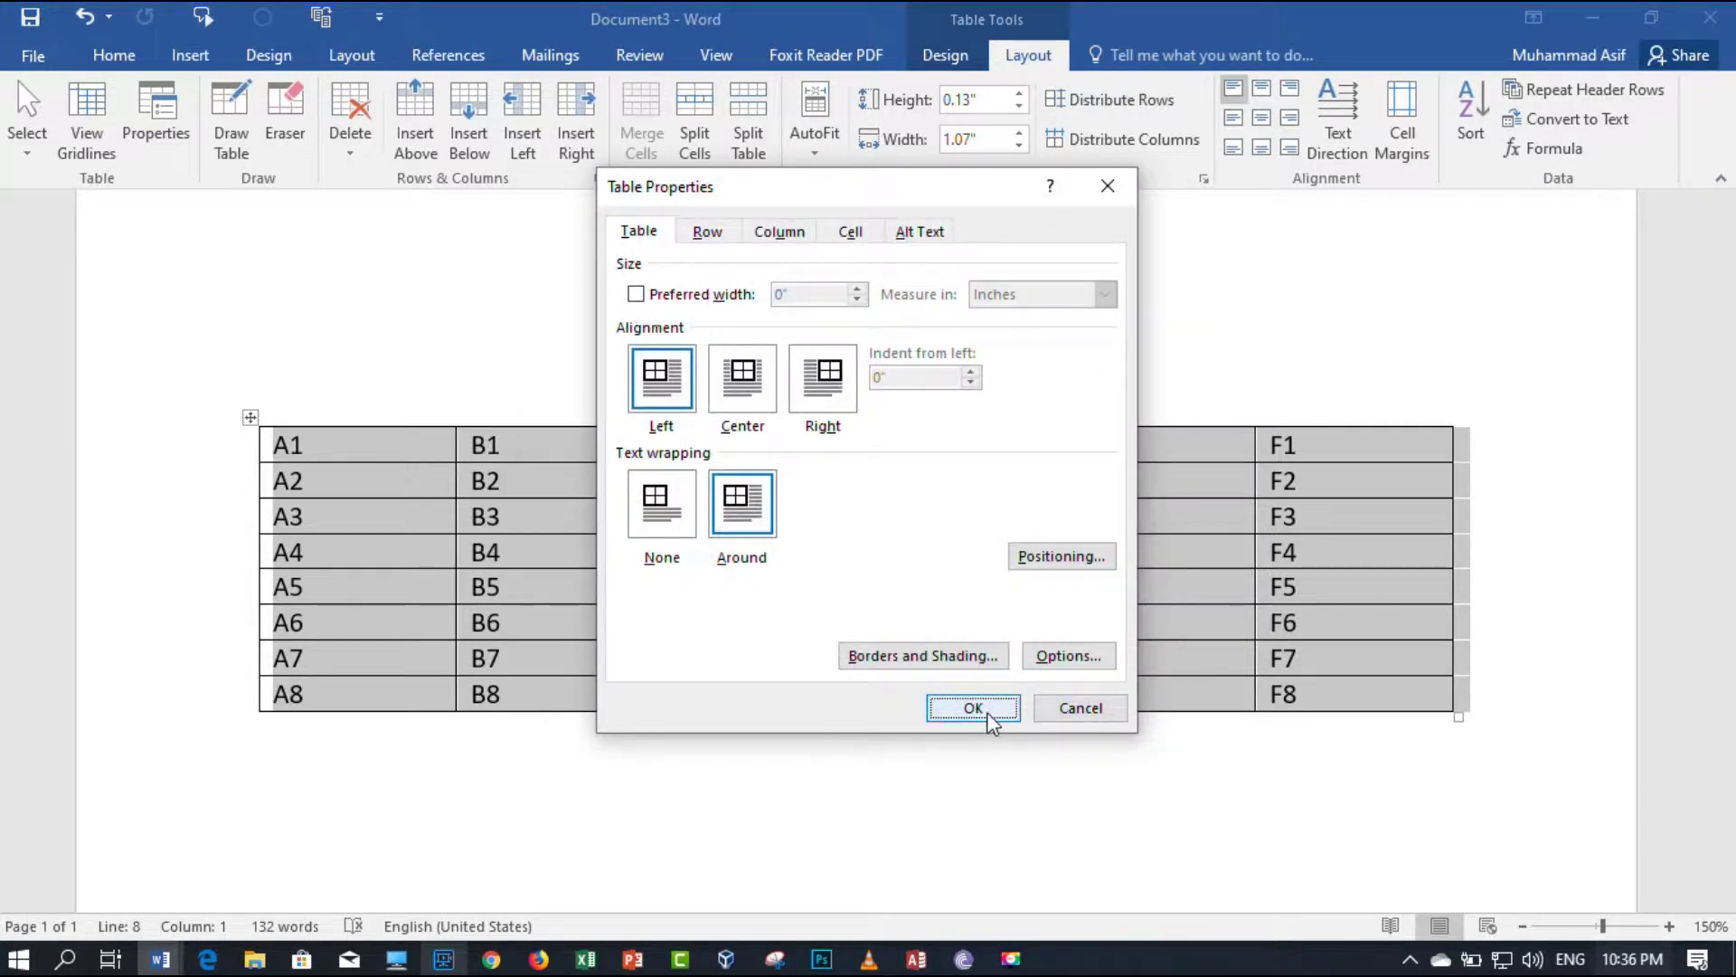
click(973, 707)
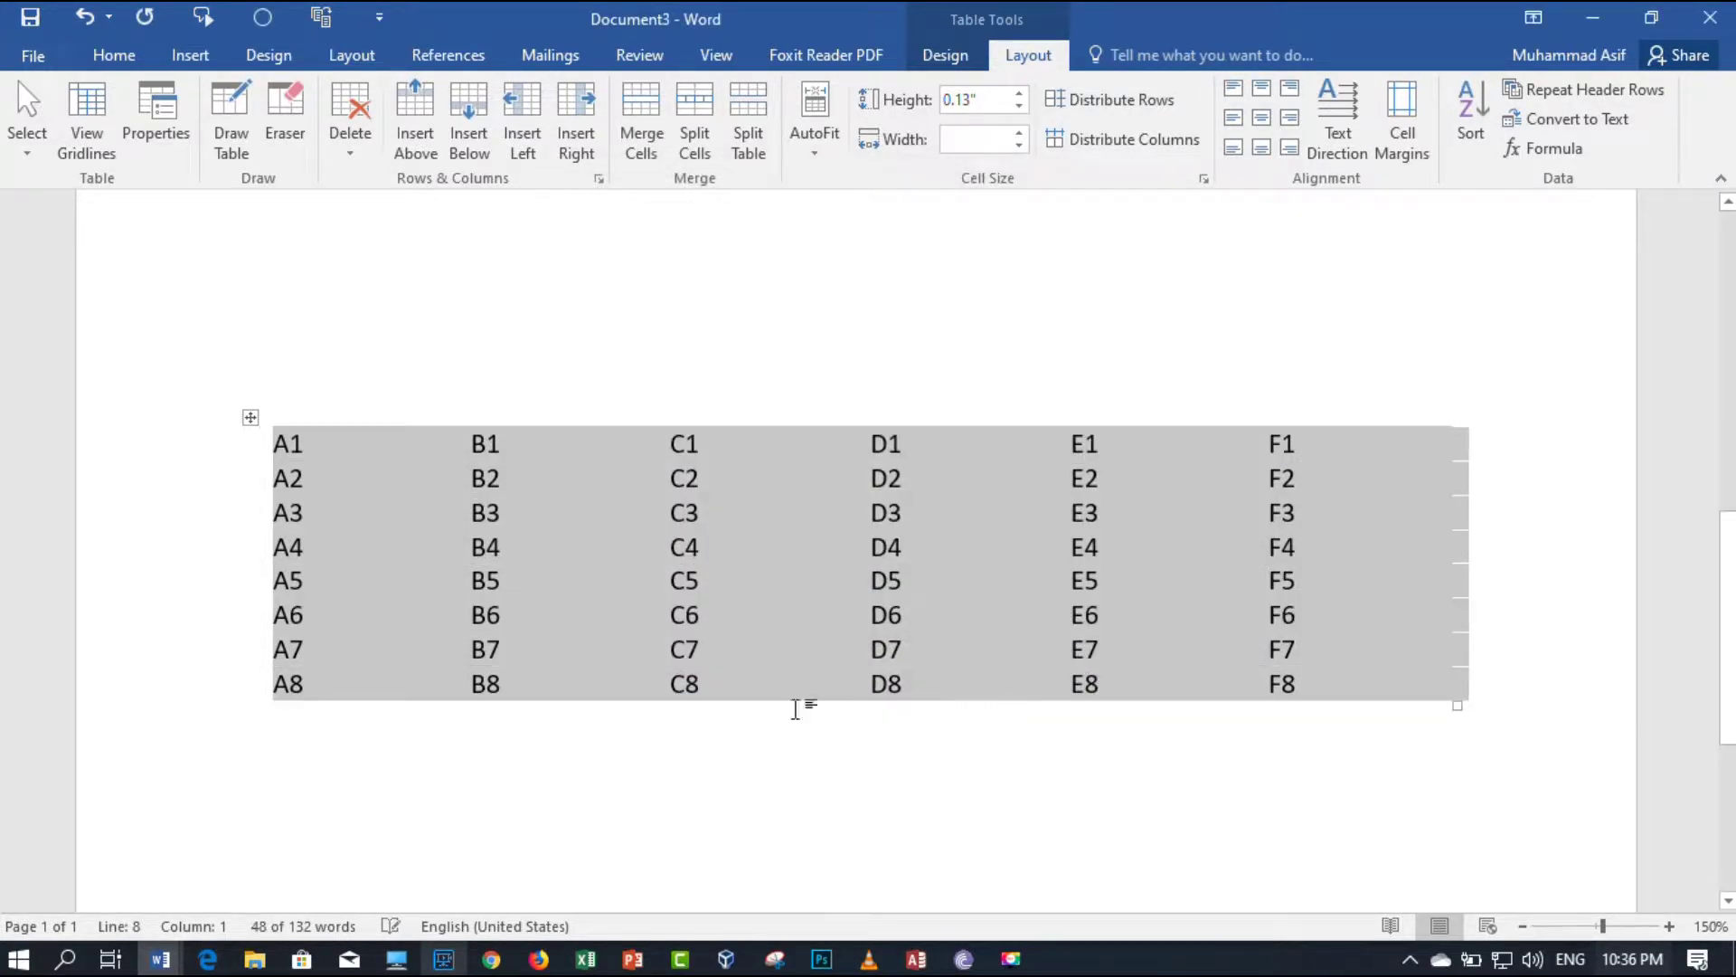
click(492, 584)
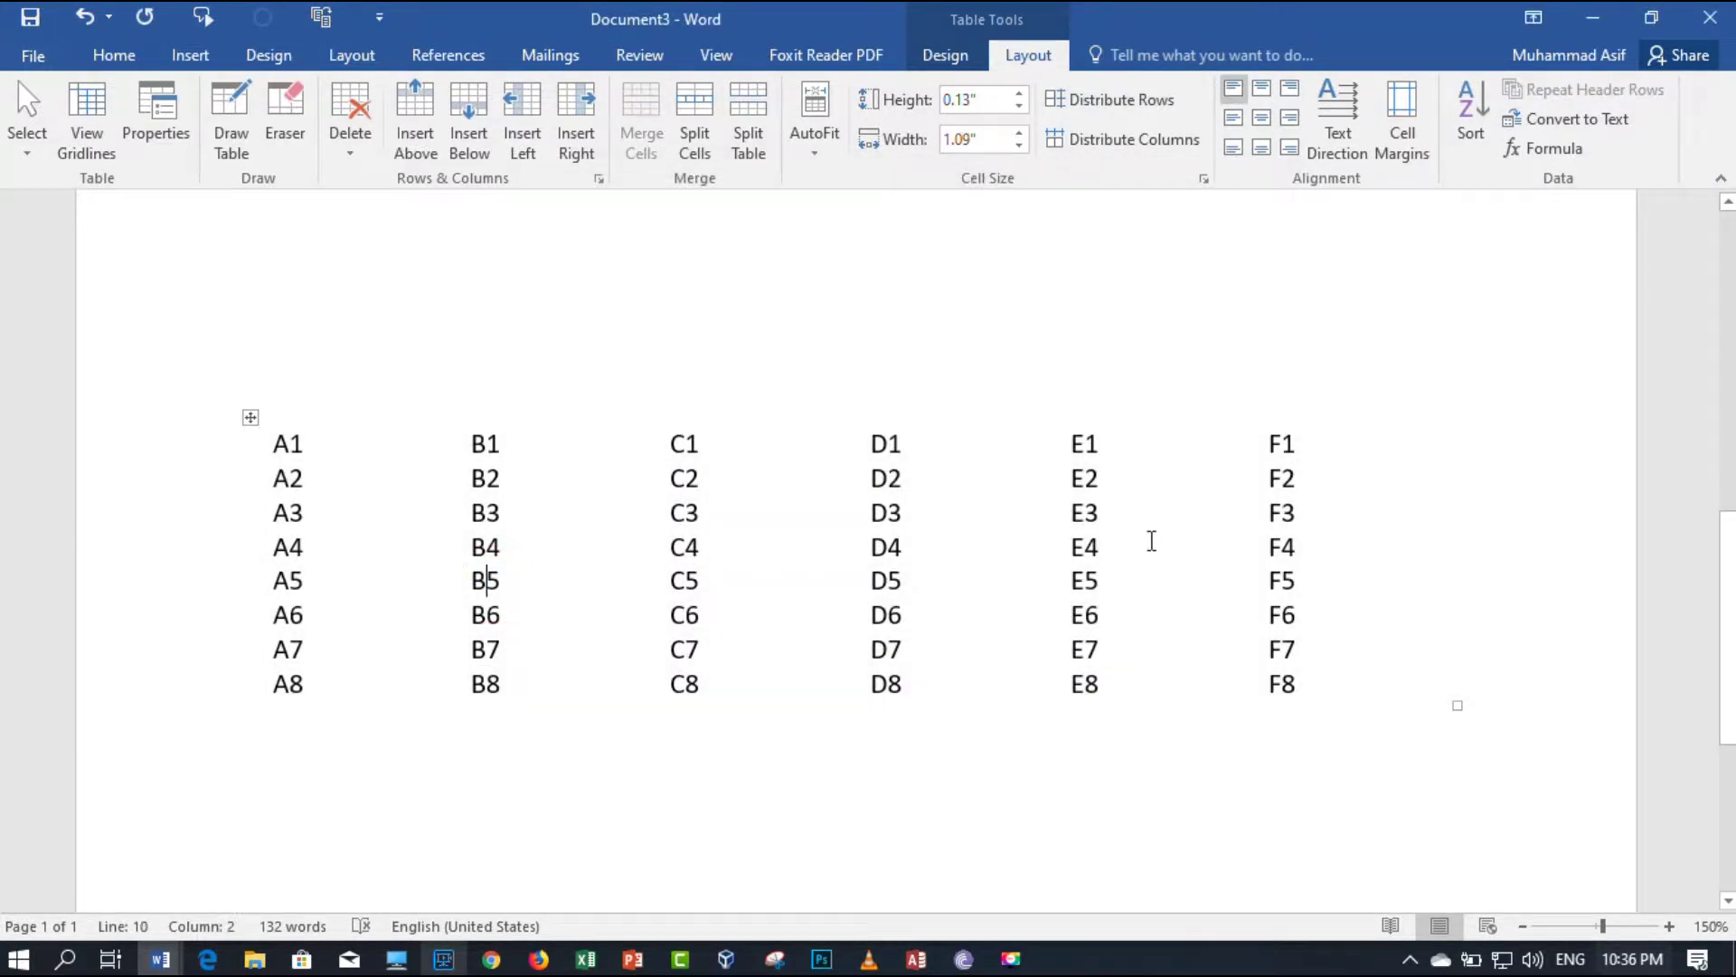
Clear the text of cell E3 in the borderless table and re-enter it as E3
click(1139, 512)
key(BackSpace)
key(BackSpace)
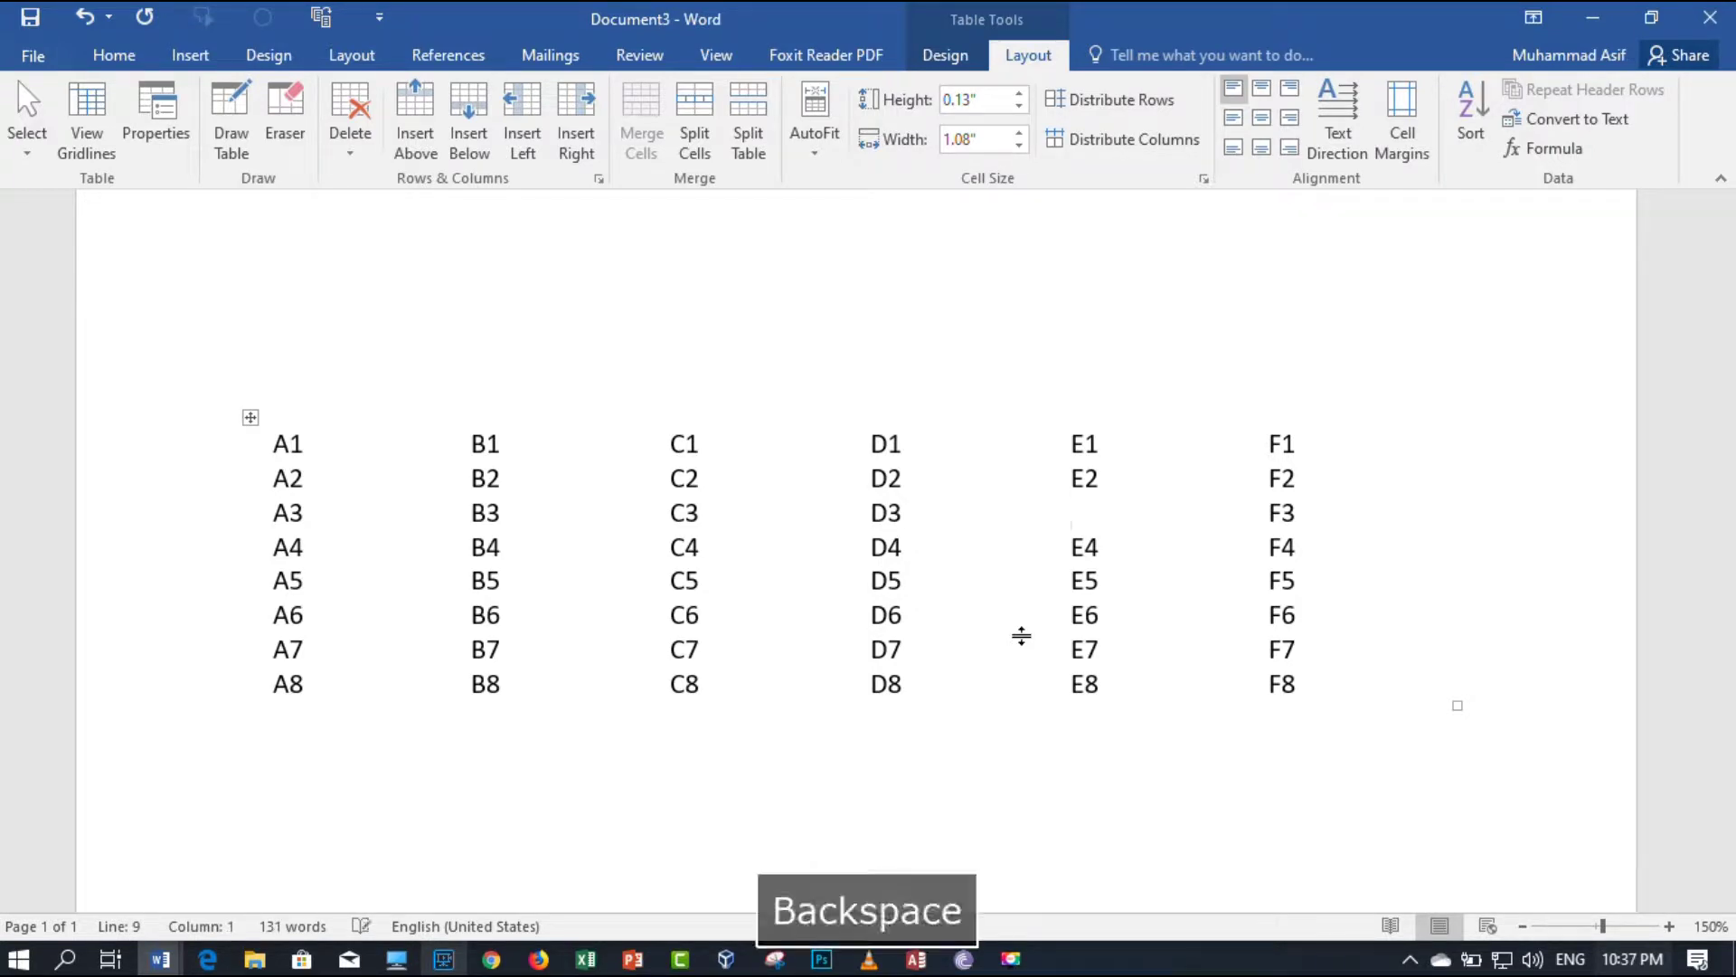
text(E3)
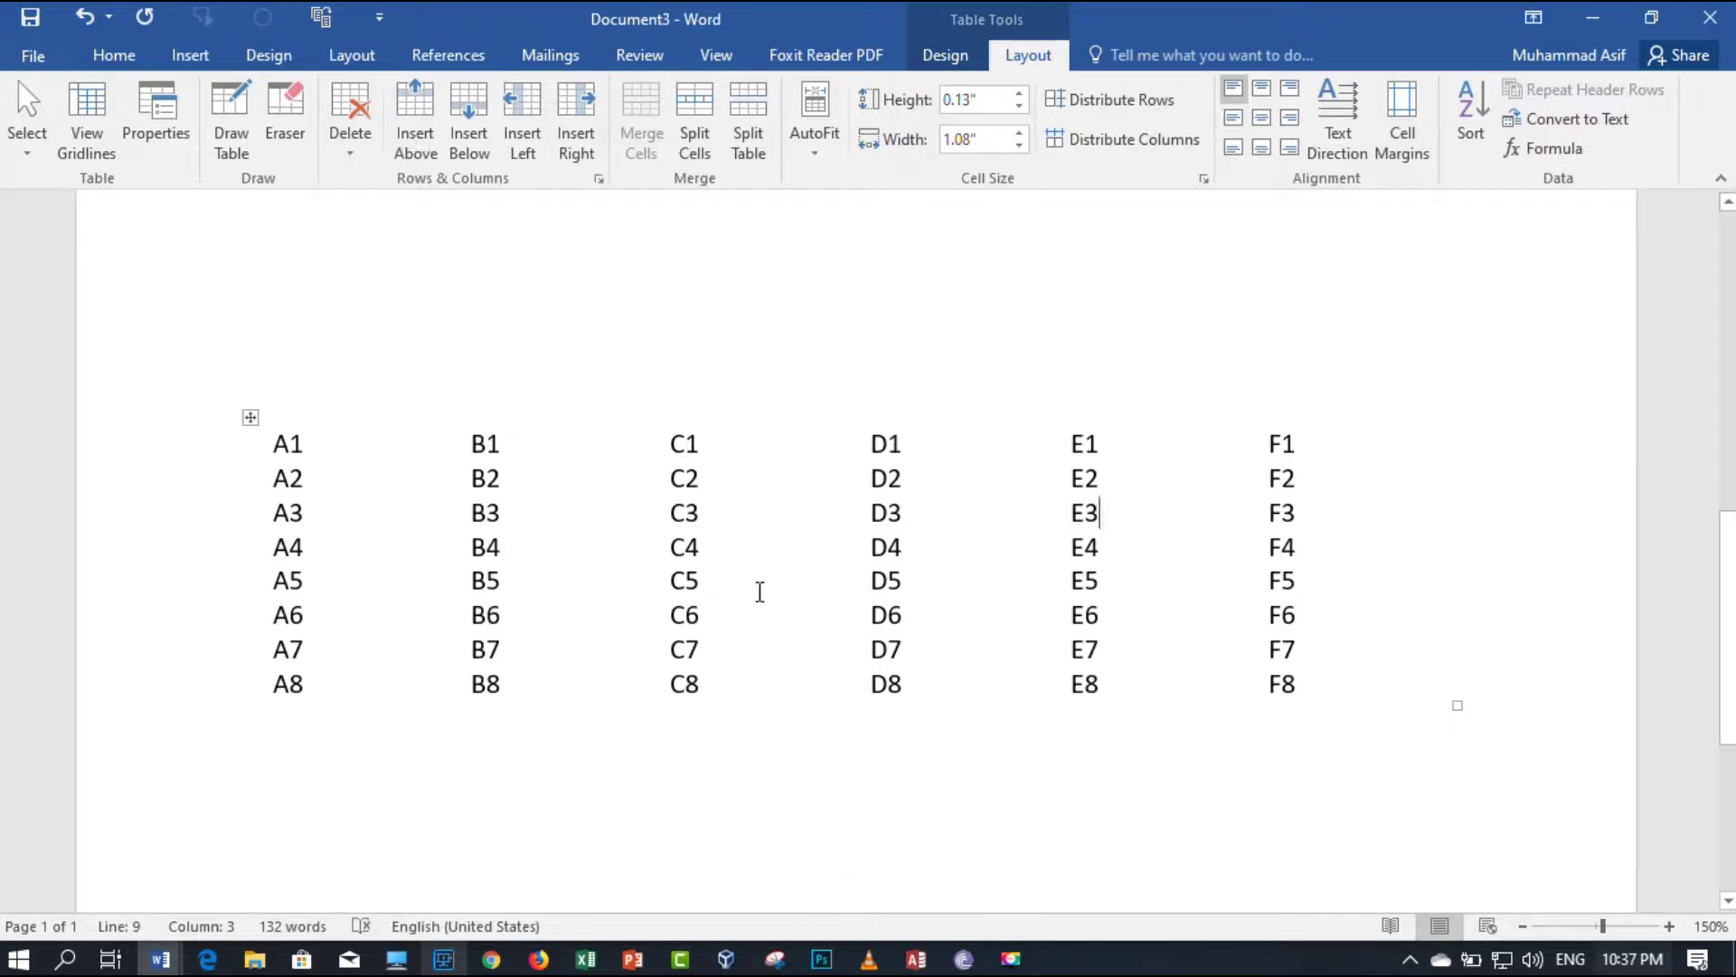
Add the sample text "asdjajshgdasgdjasdjads" after D4 in the borderless table, and undo the typing
click(927, 547)
text(asdjajshgda)
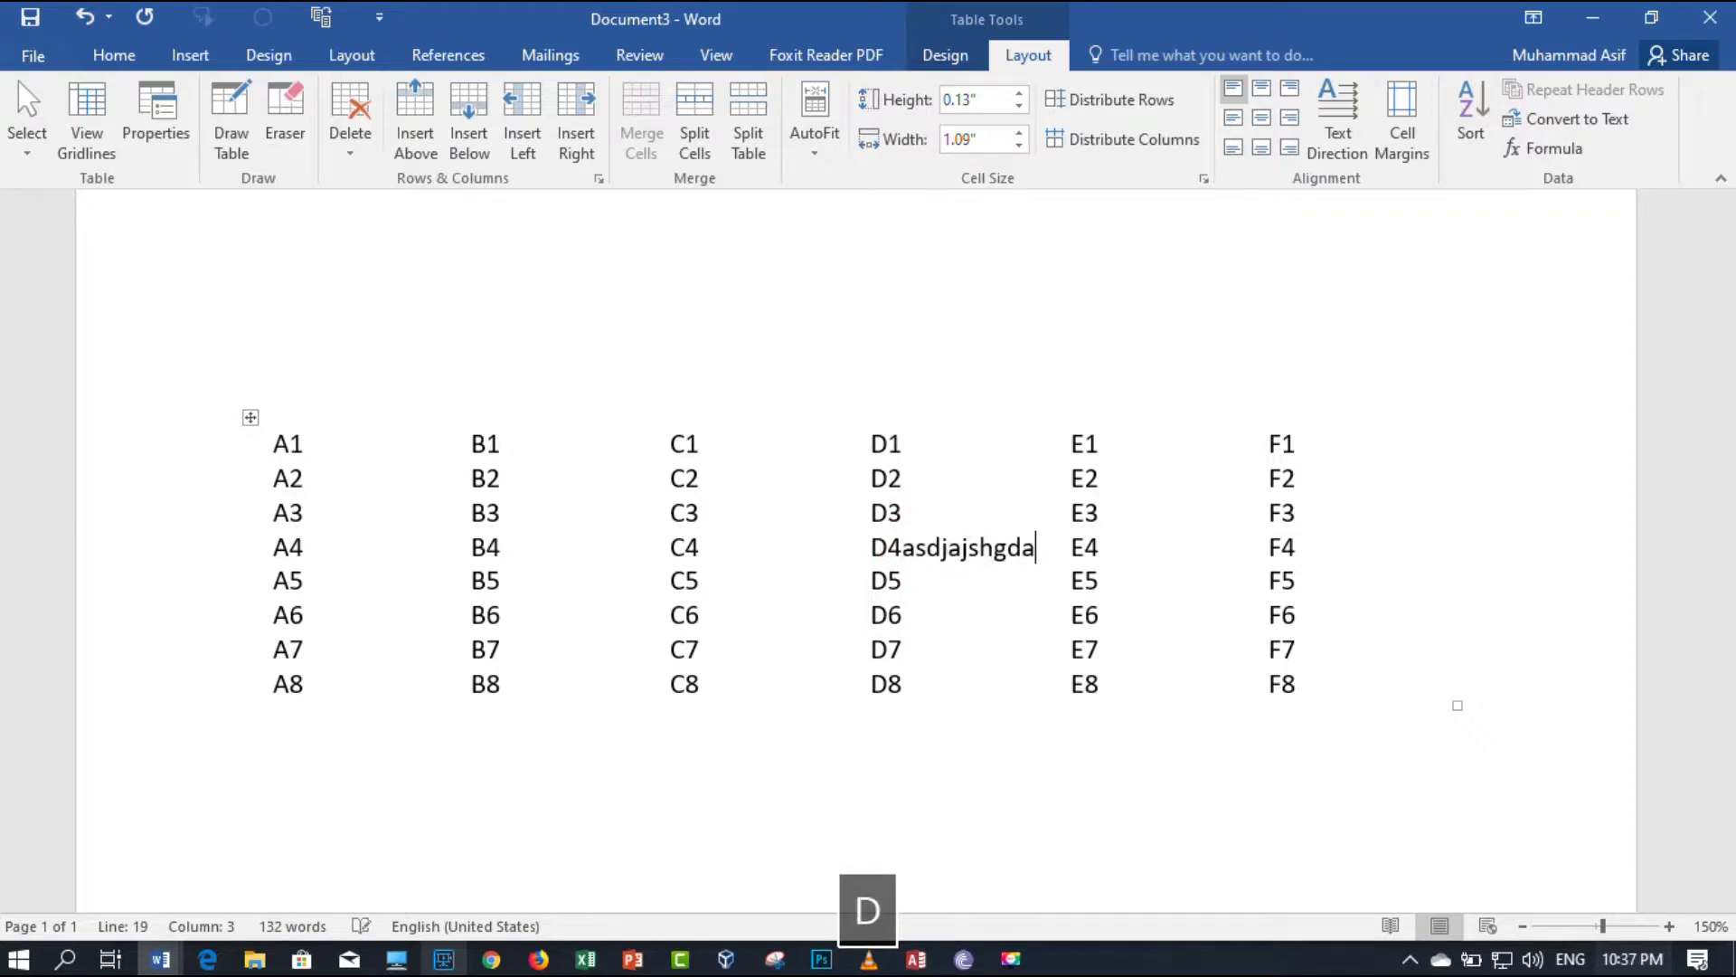
text(sgdjasdjads)
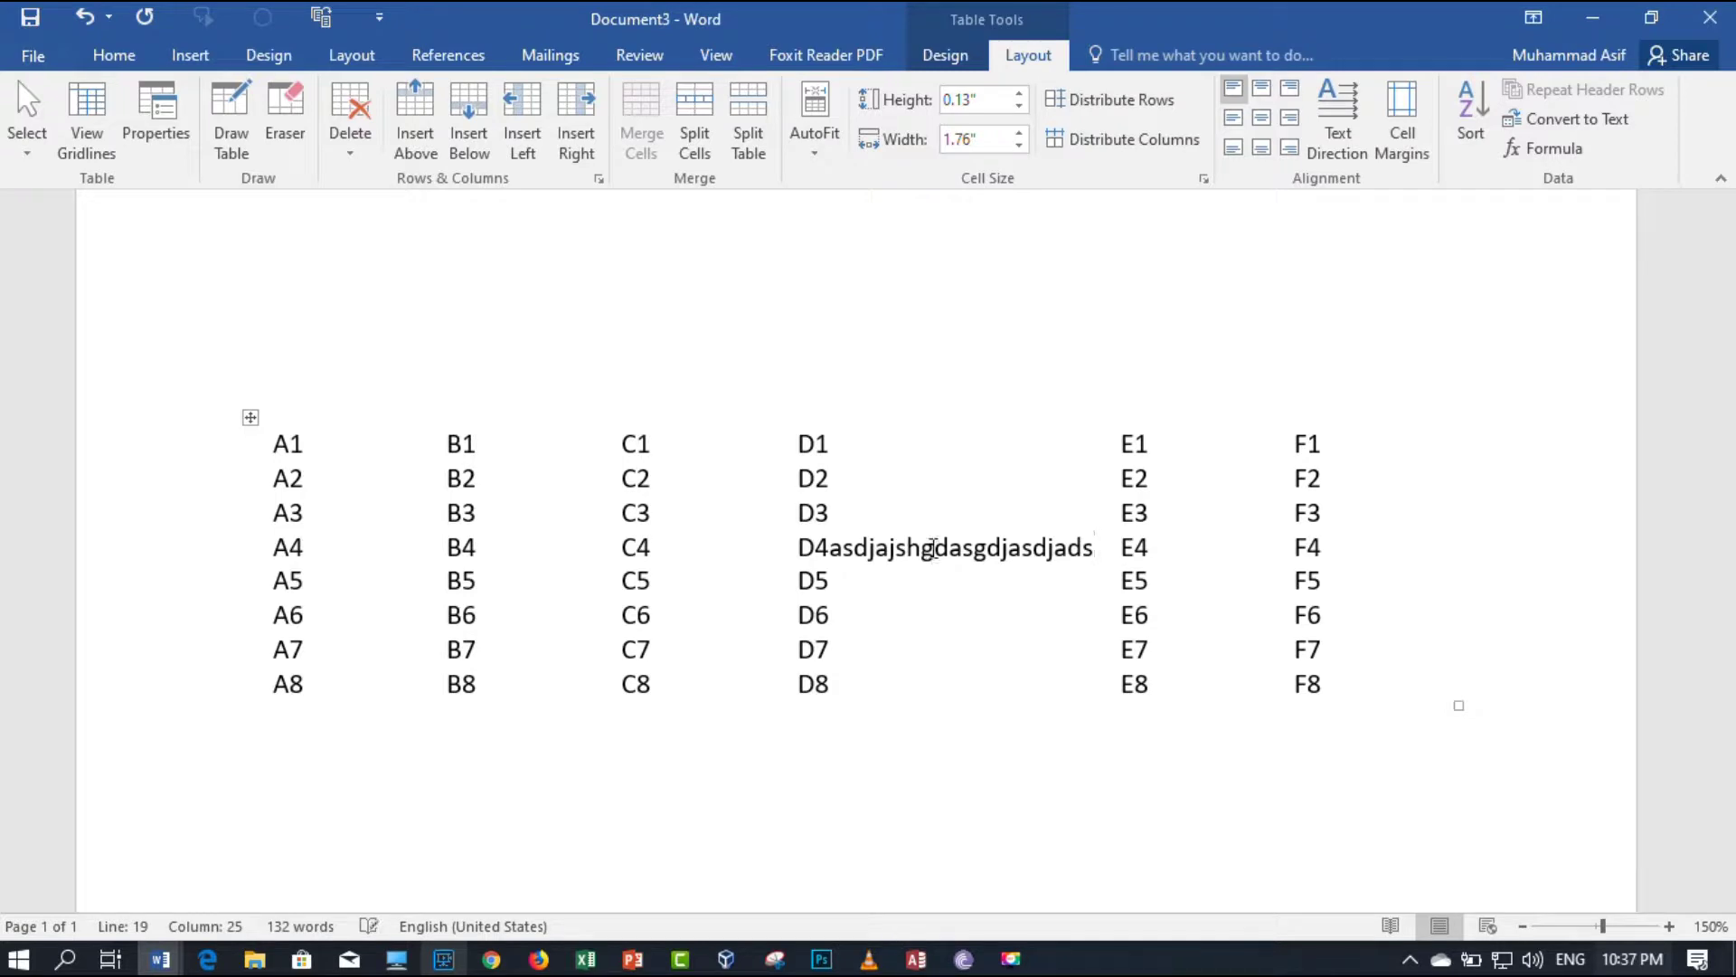
key(ctrl+z)
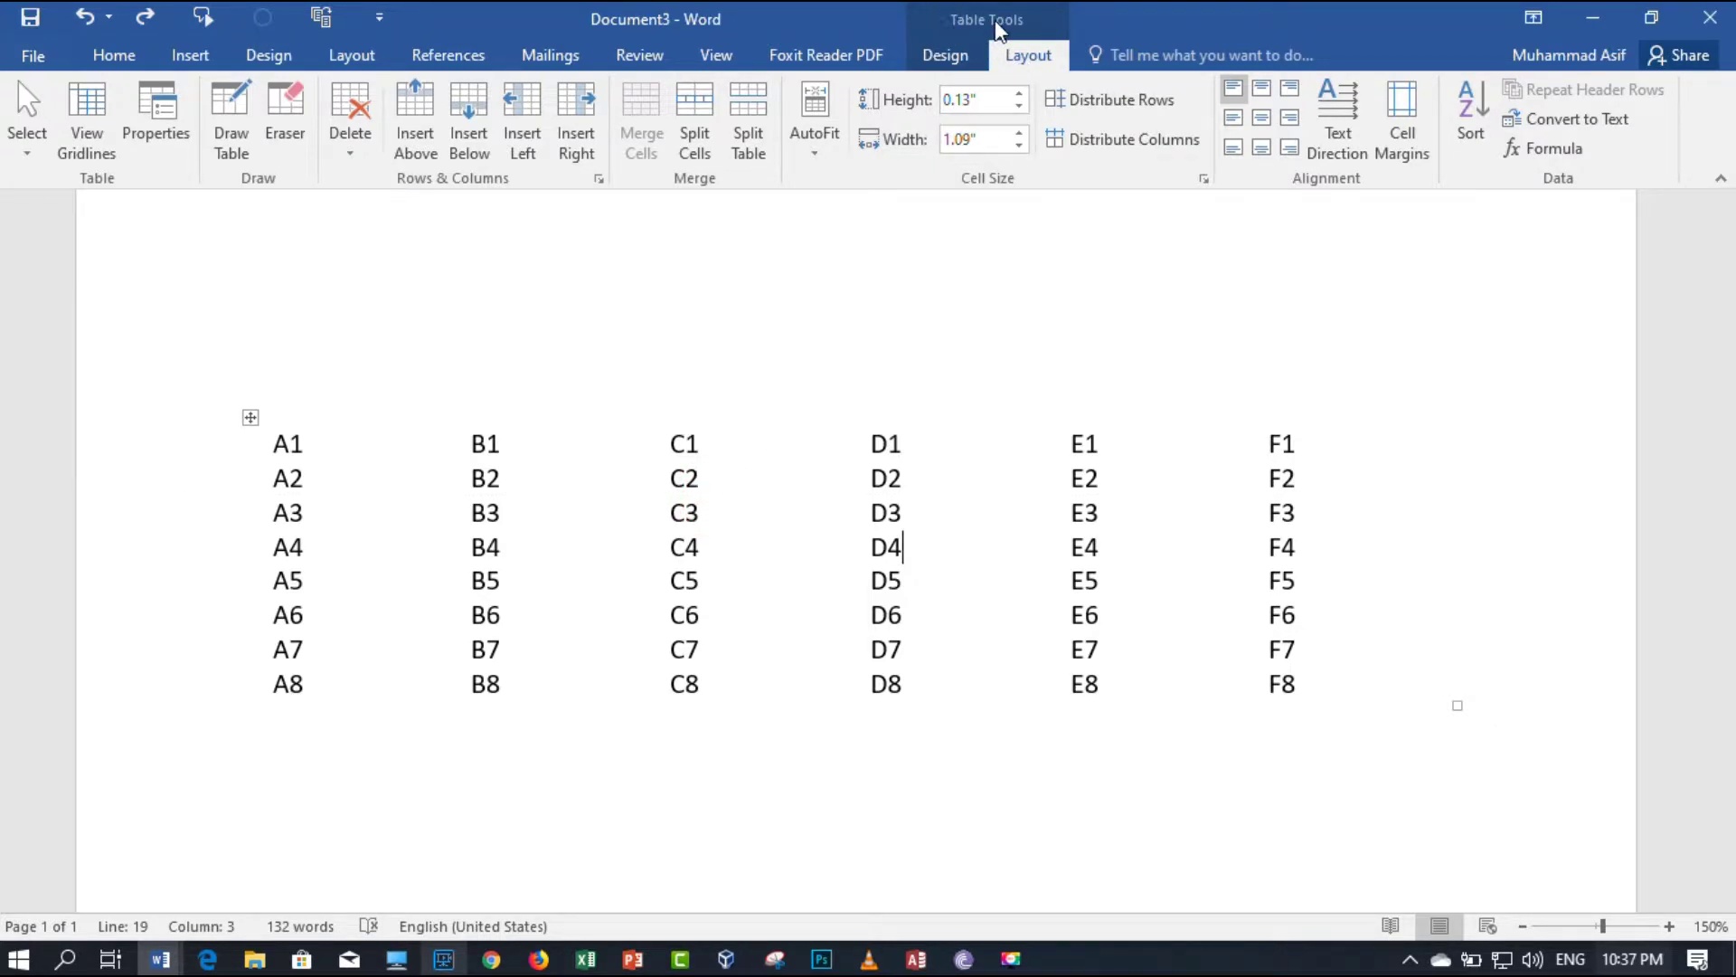
Display the gridlines of the borderless A1–F8 table, and hide them again
click(701, 322)
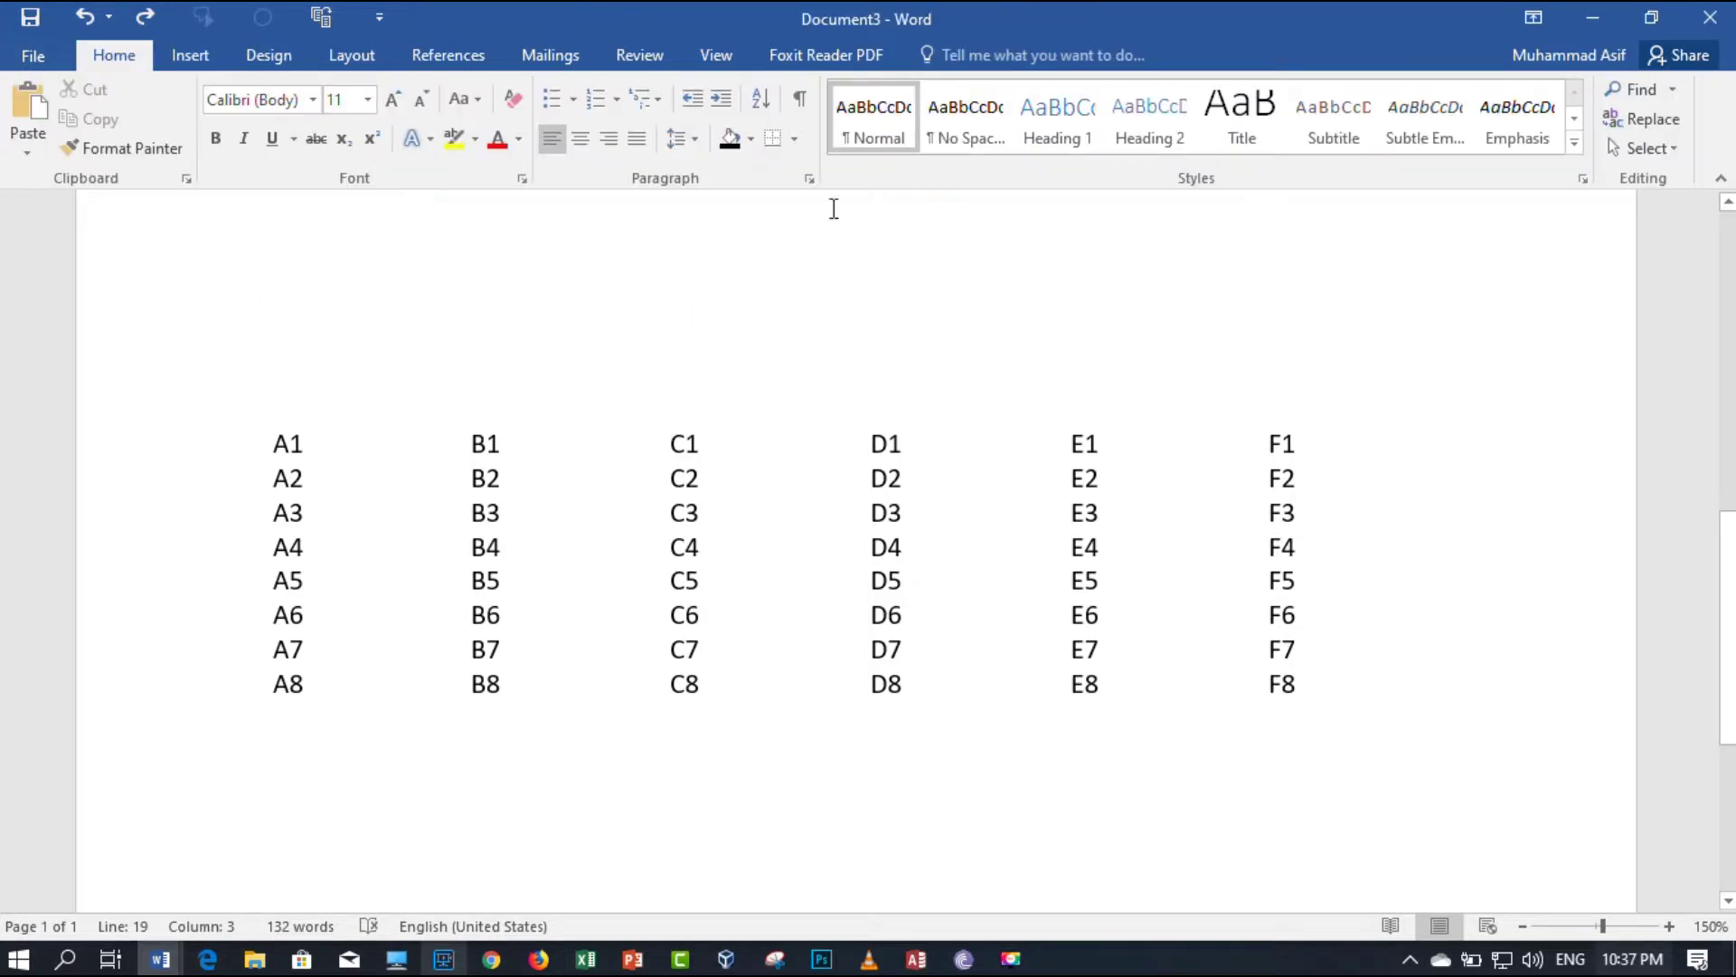
click(626, 584)
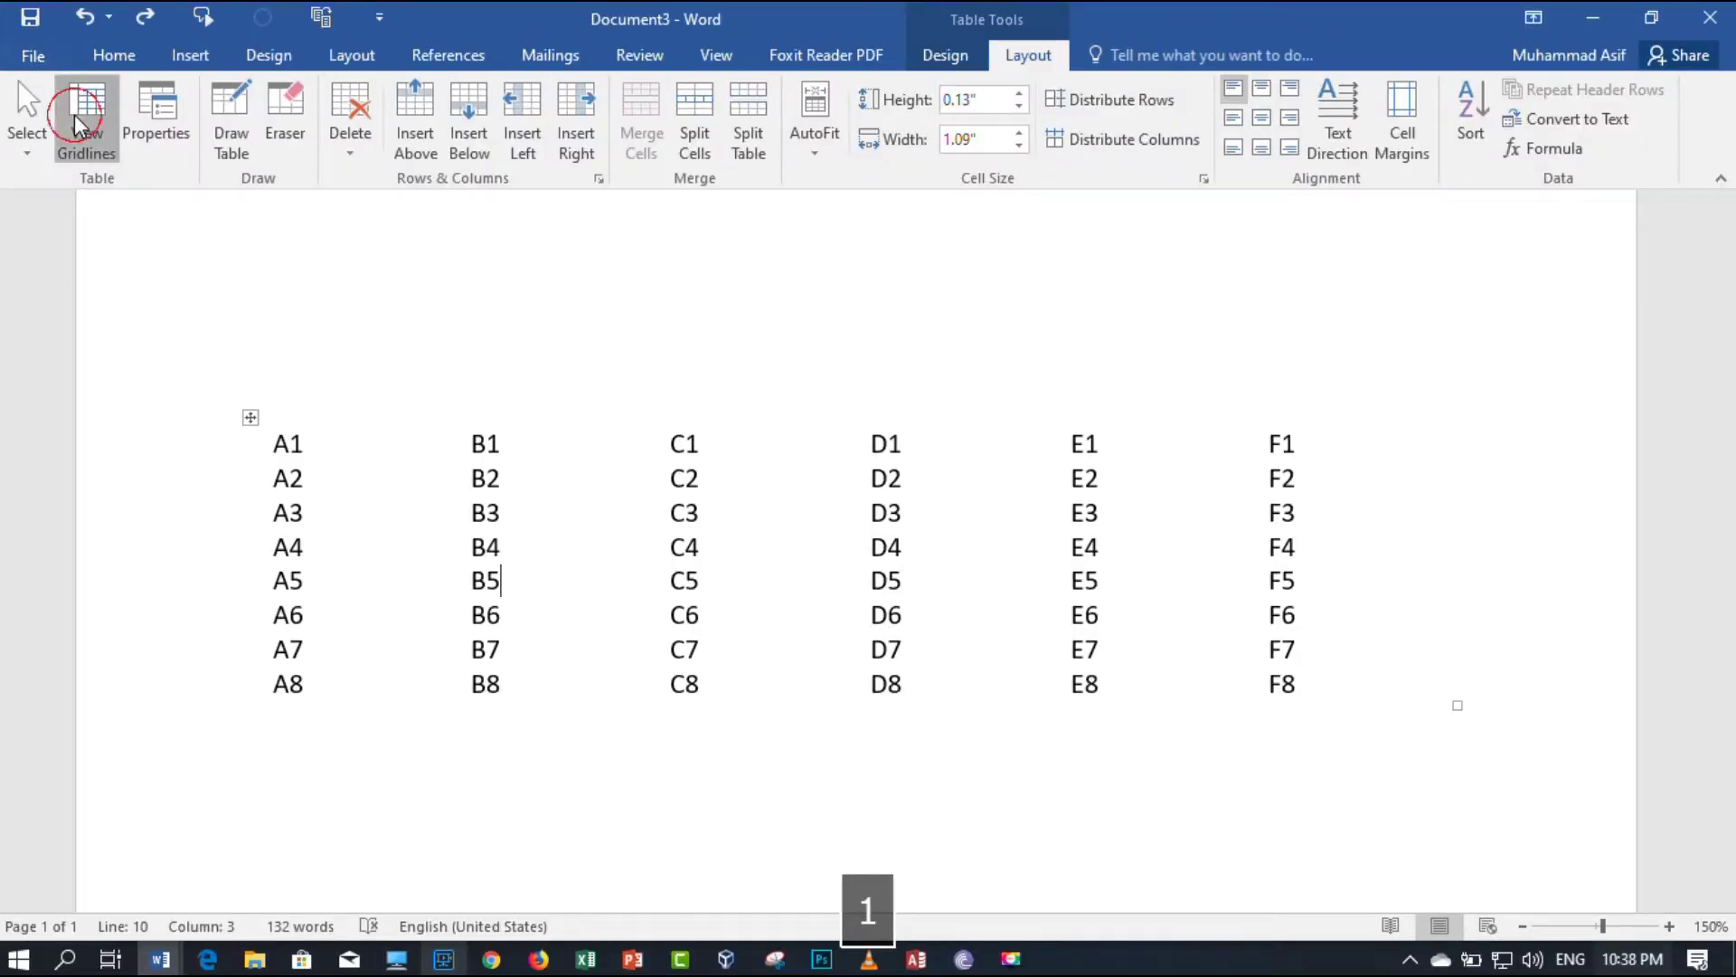
click(74, 114)
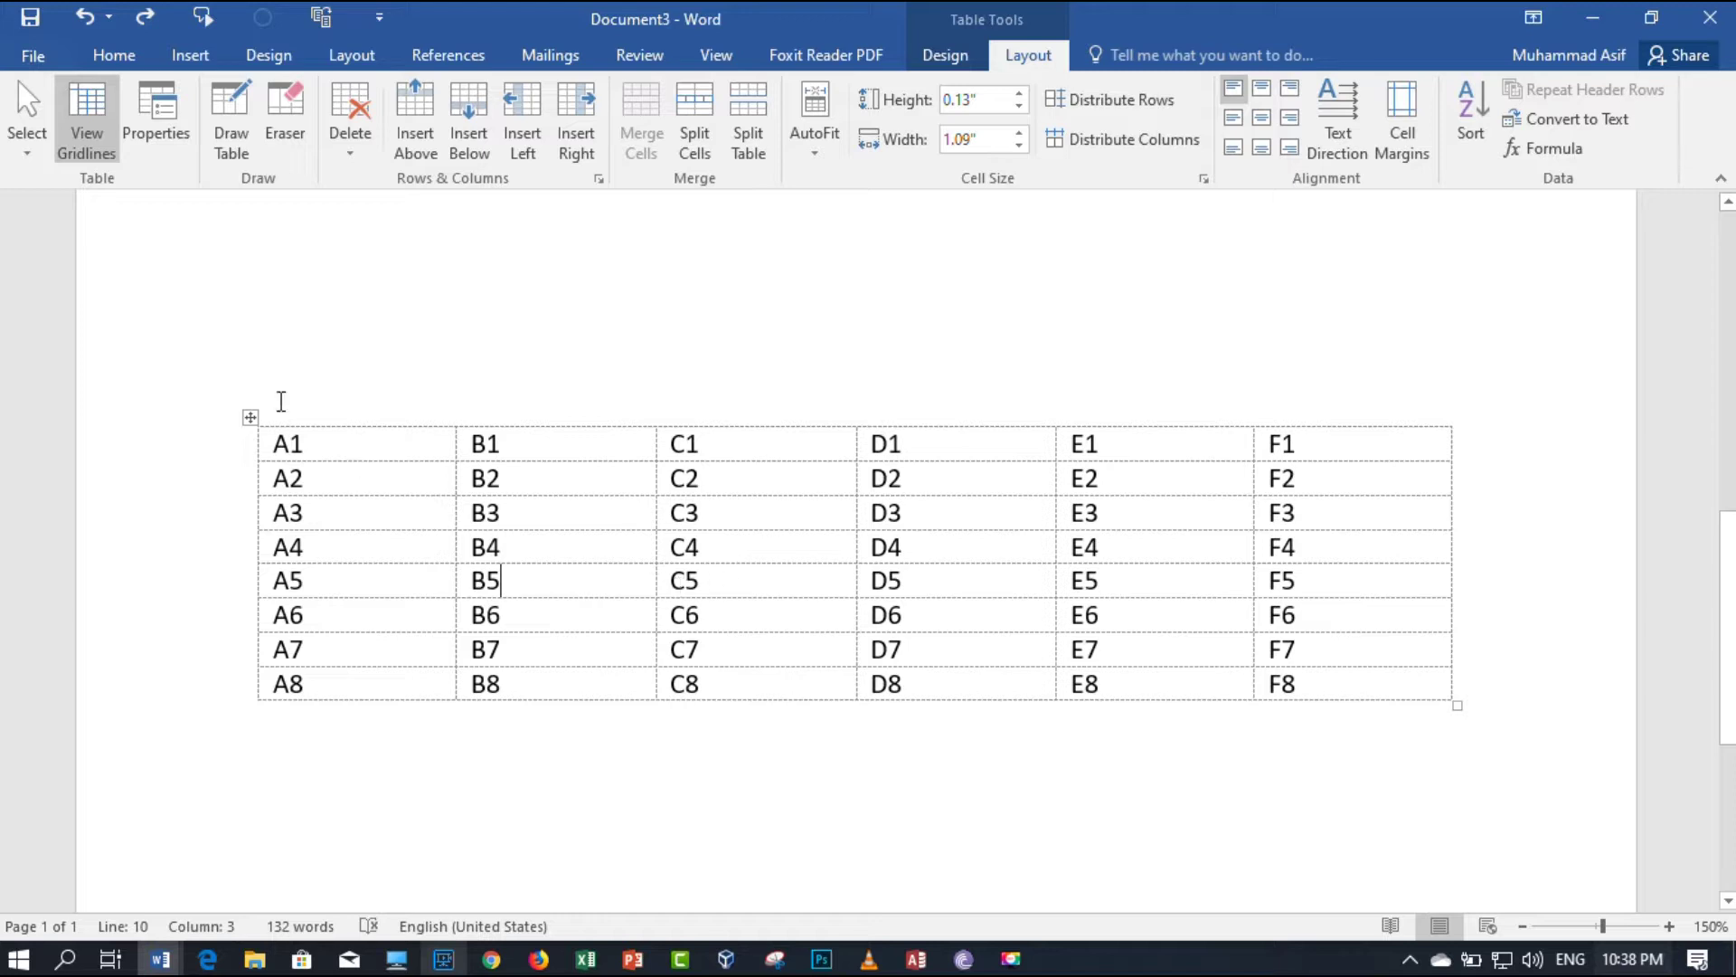
click(105, 134)
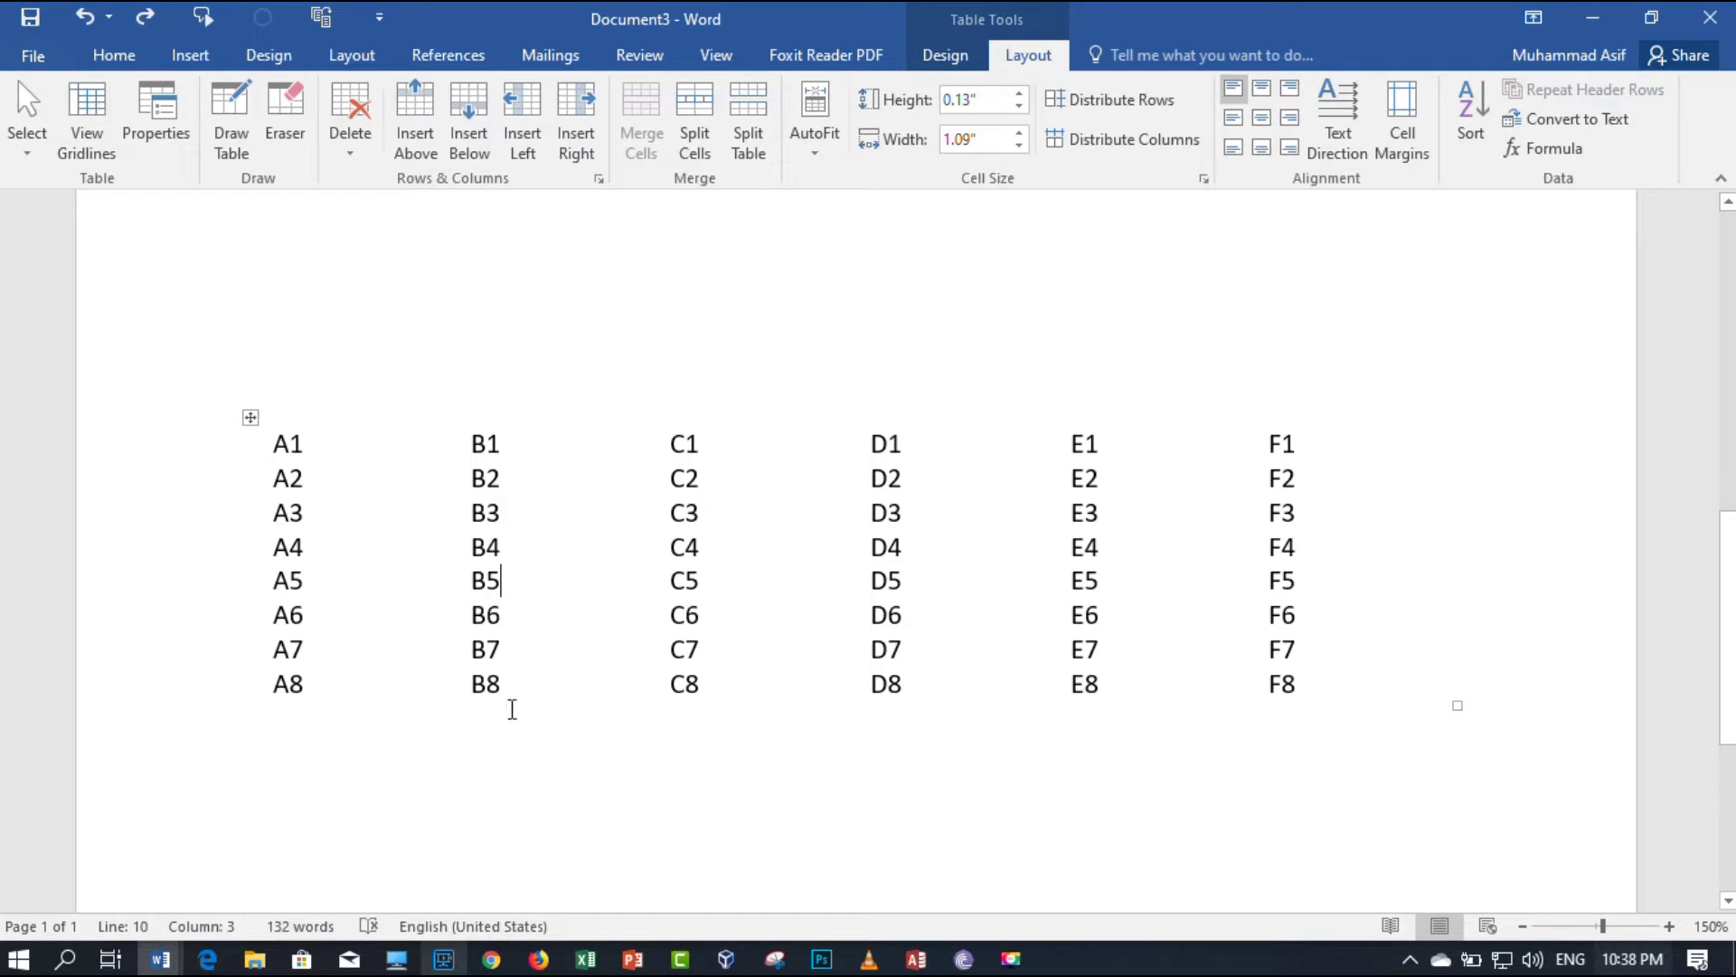
Delete the Instructor entry in the exam header table and re-enter it as ABC
scroll(512, 709, up, 10)
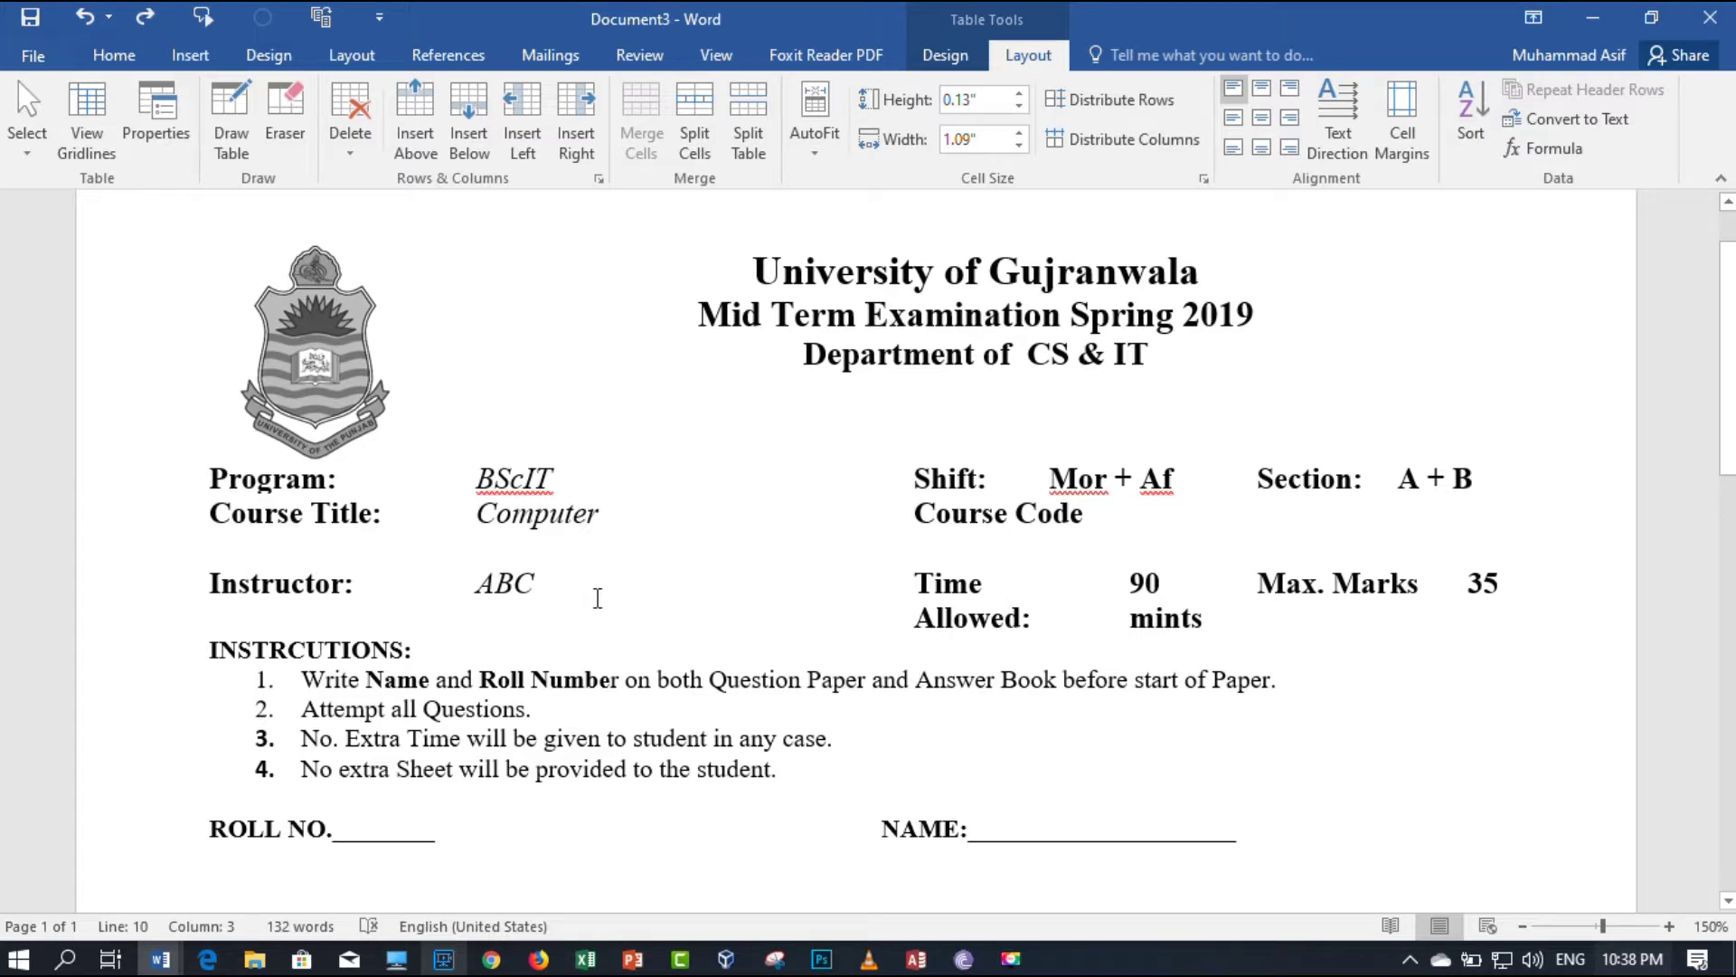
click(459, 571)
click(468, 581)
click(505, 586)
key(Right)
key(Right)
key(BackSpace)
key(BackSpace)
key(BackSpace)
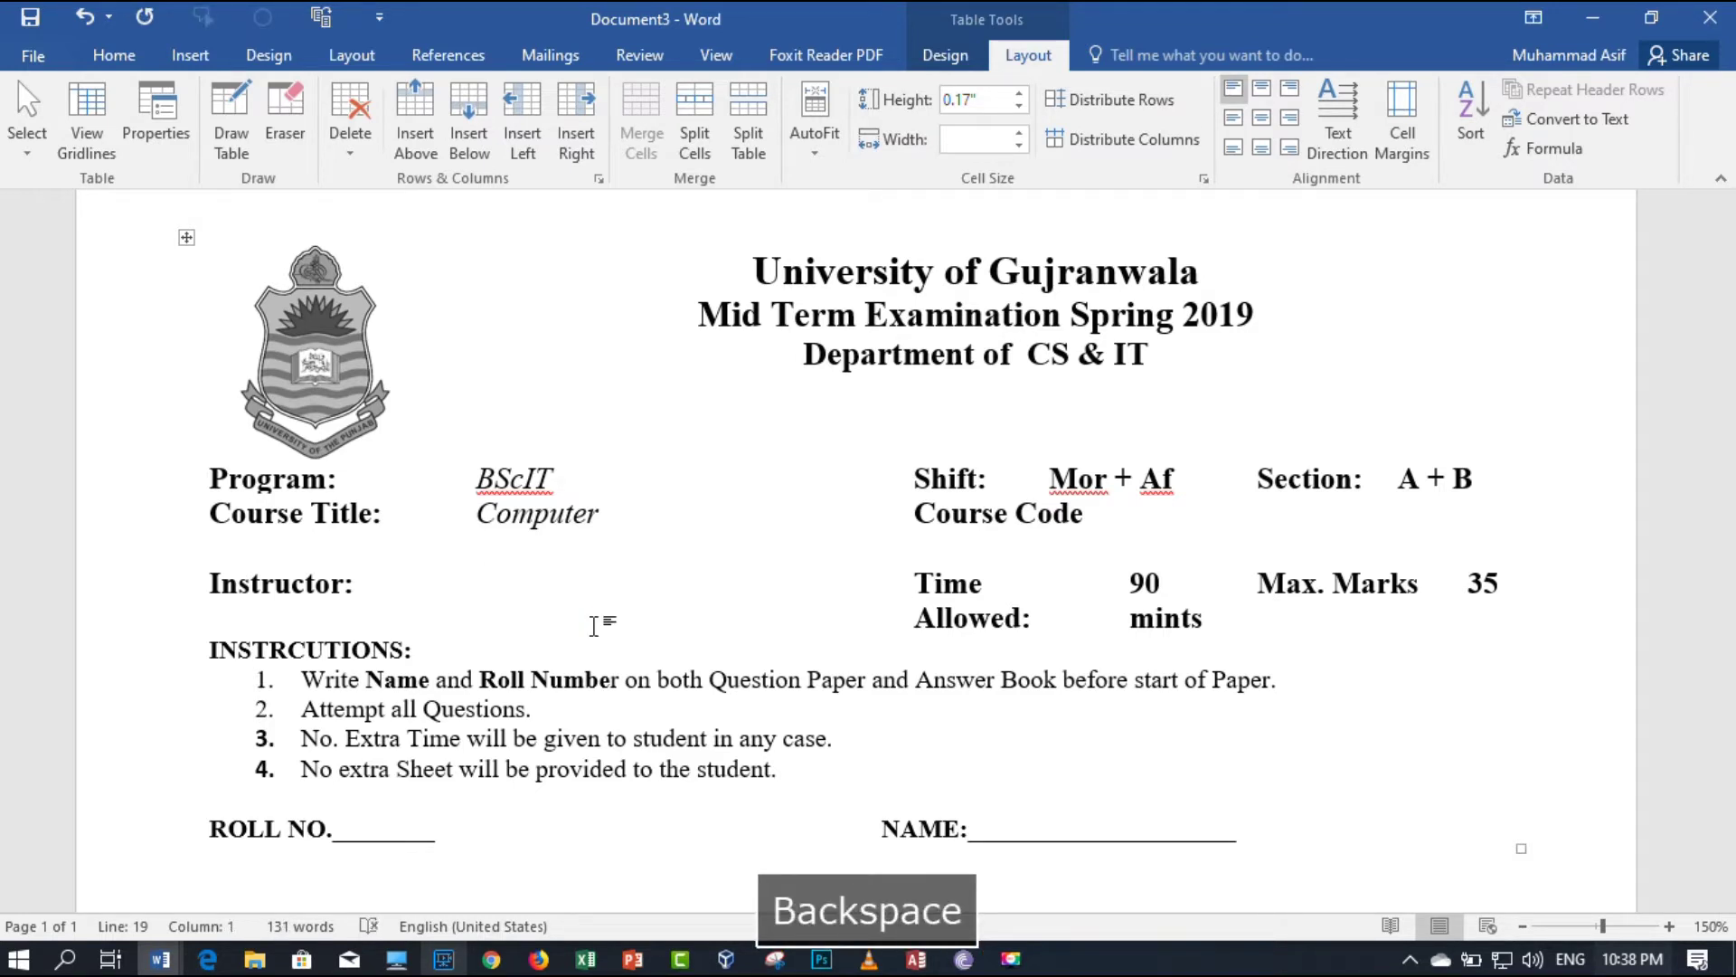
text(ABC)
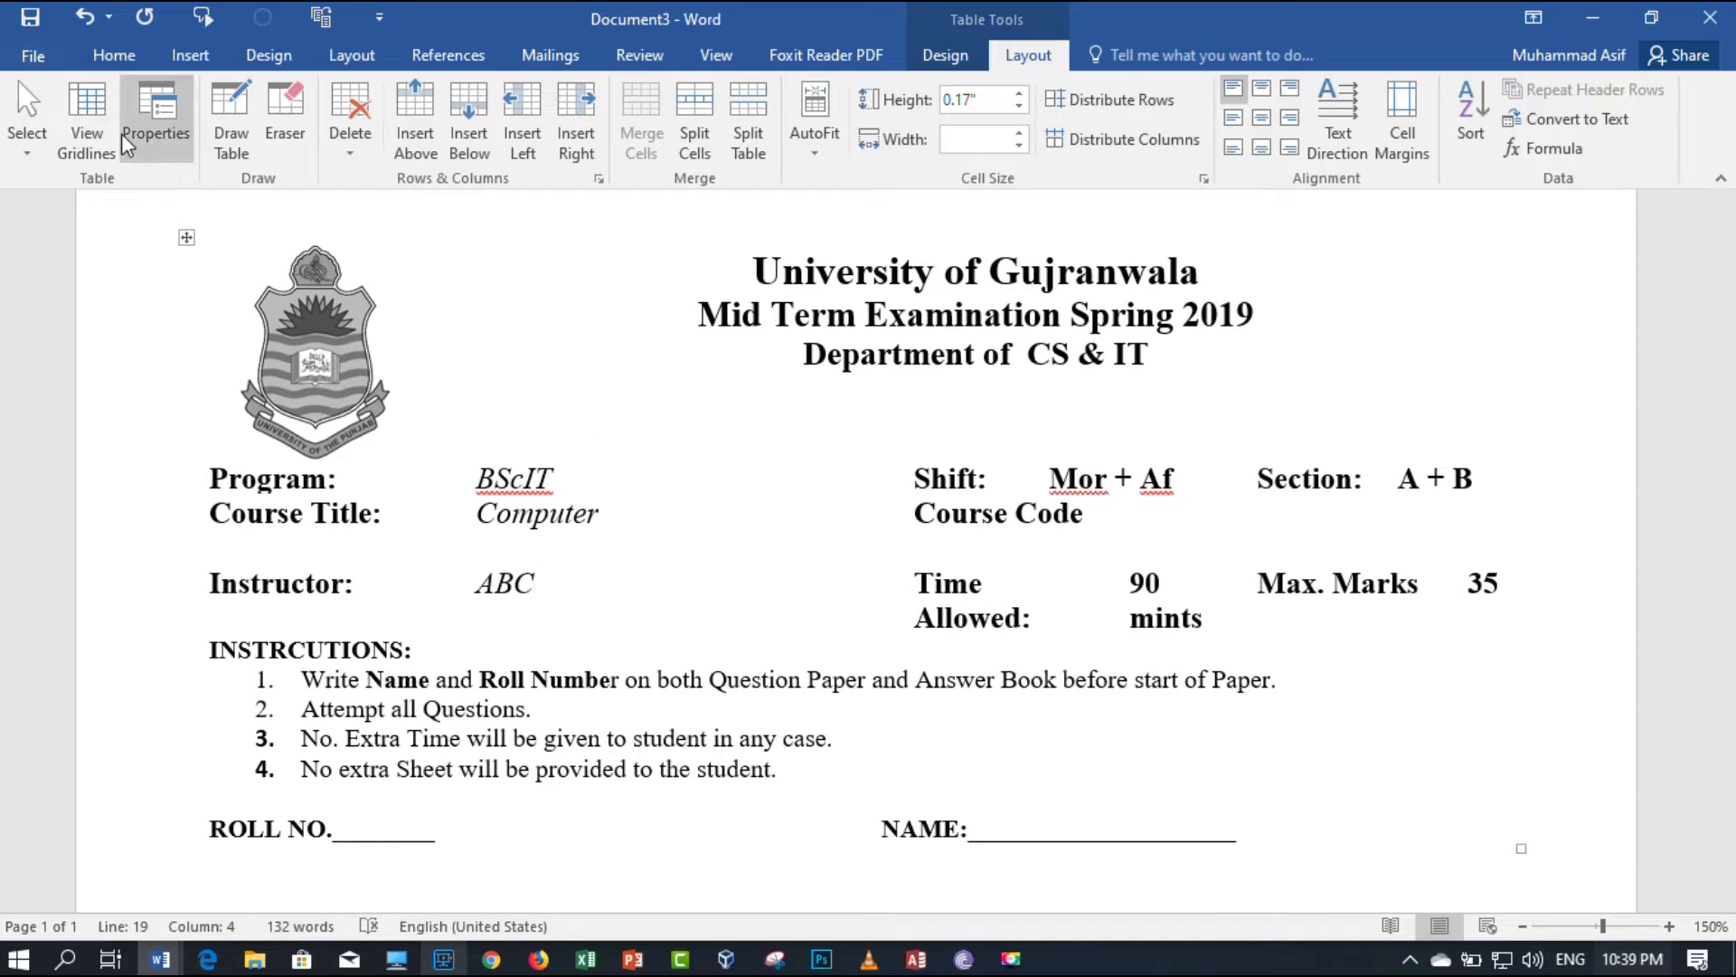
Display the gridlines of the exam header table and slightly widen the logo cell by moving its border with the title cells
click(97, 115)
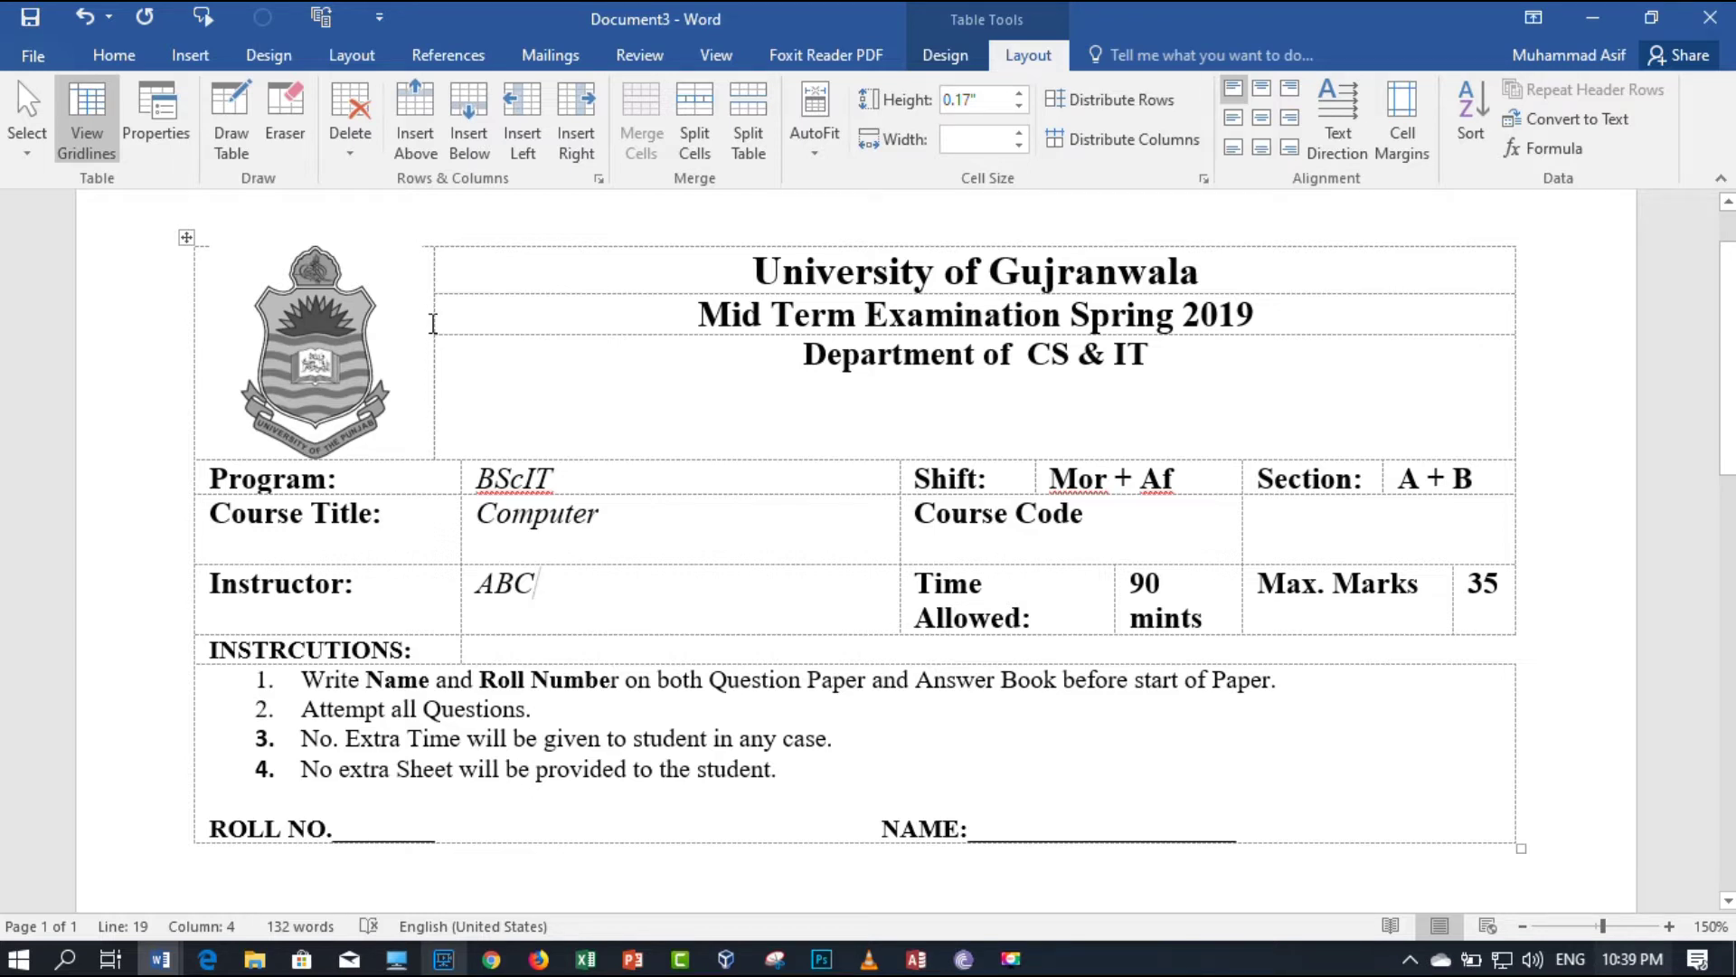
mouse_move(435, 285)
mouse_down()
mouse_move(492, 291)
mouse_move(446, 293)
mouse_up()
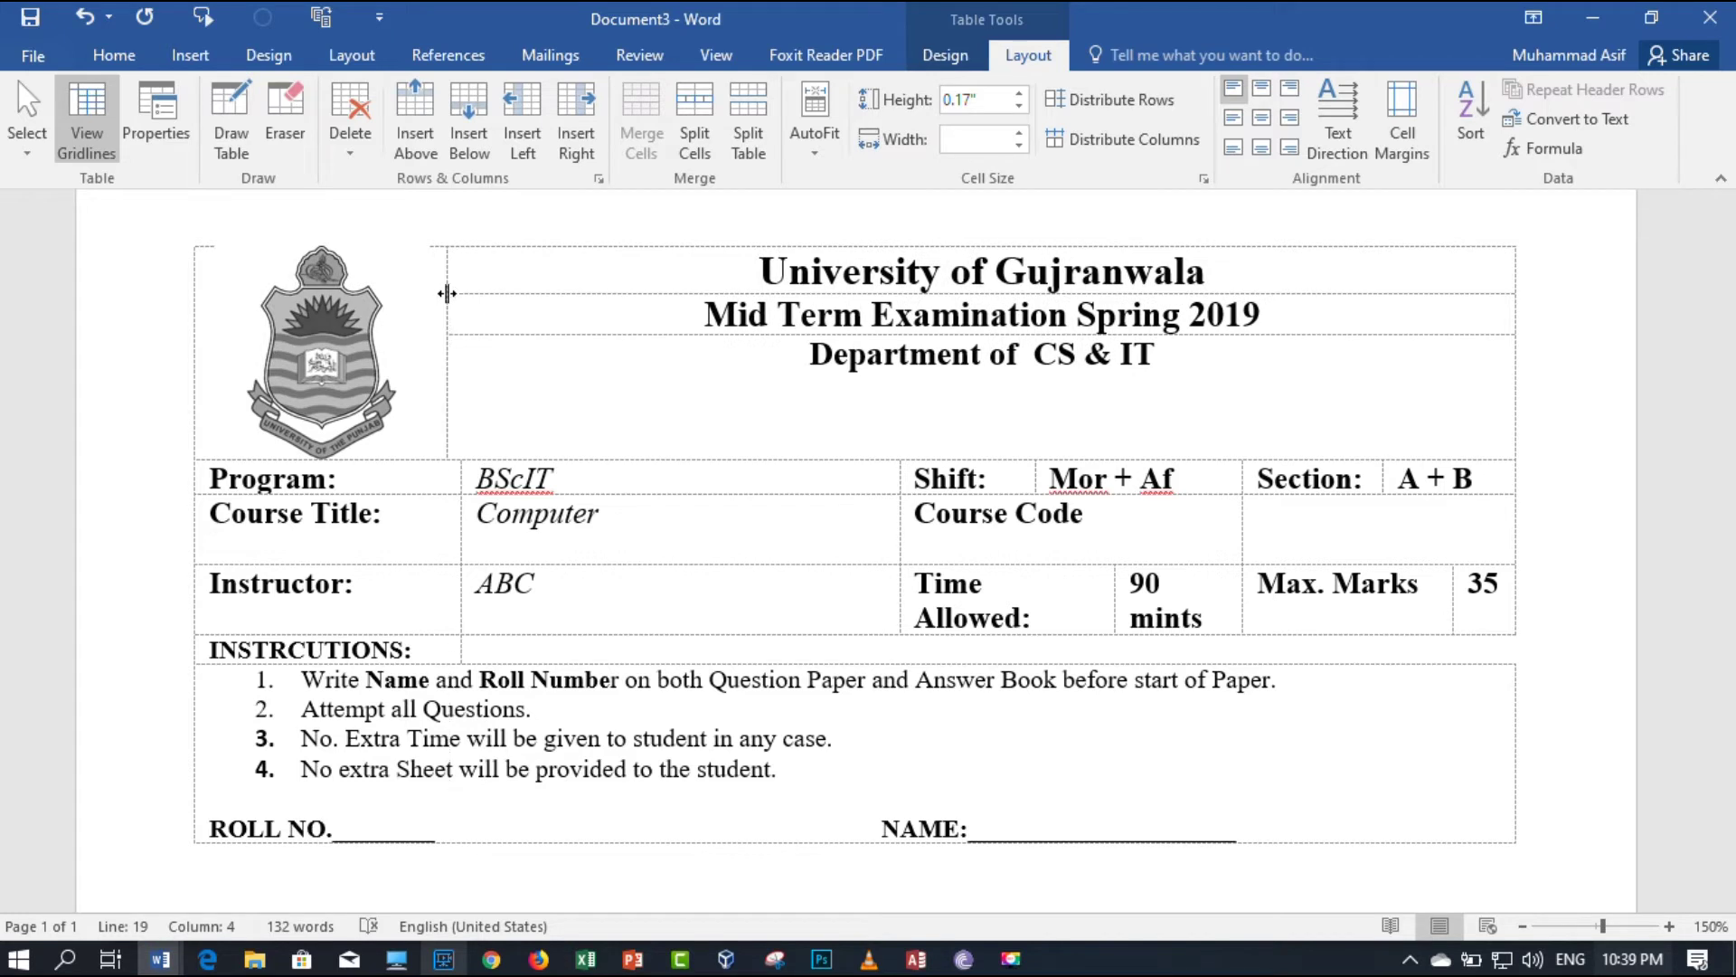
mouse_move(460, 522)
mouse_down()
mouse_move(502, 520)
mouse_move(404, 513)
mouse_move(464, 515)
mouse_up()
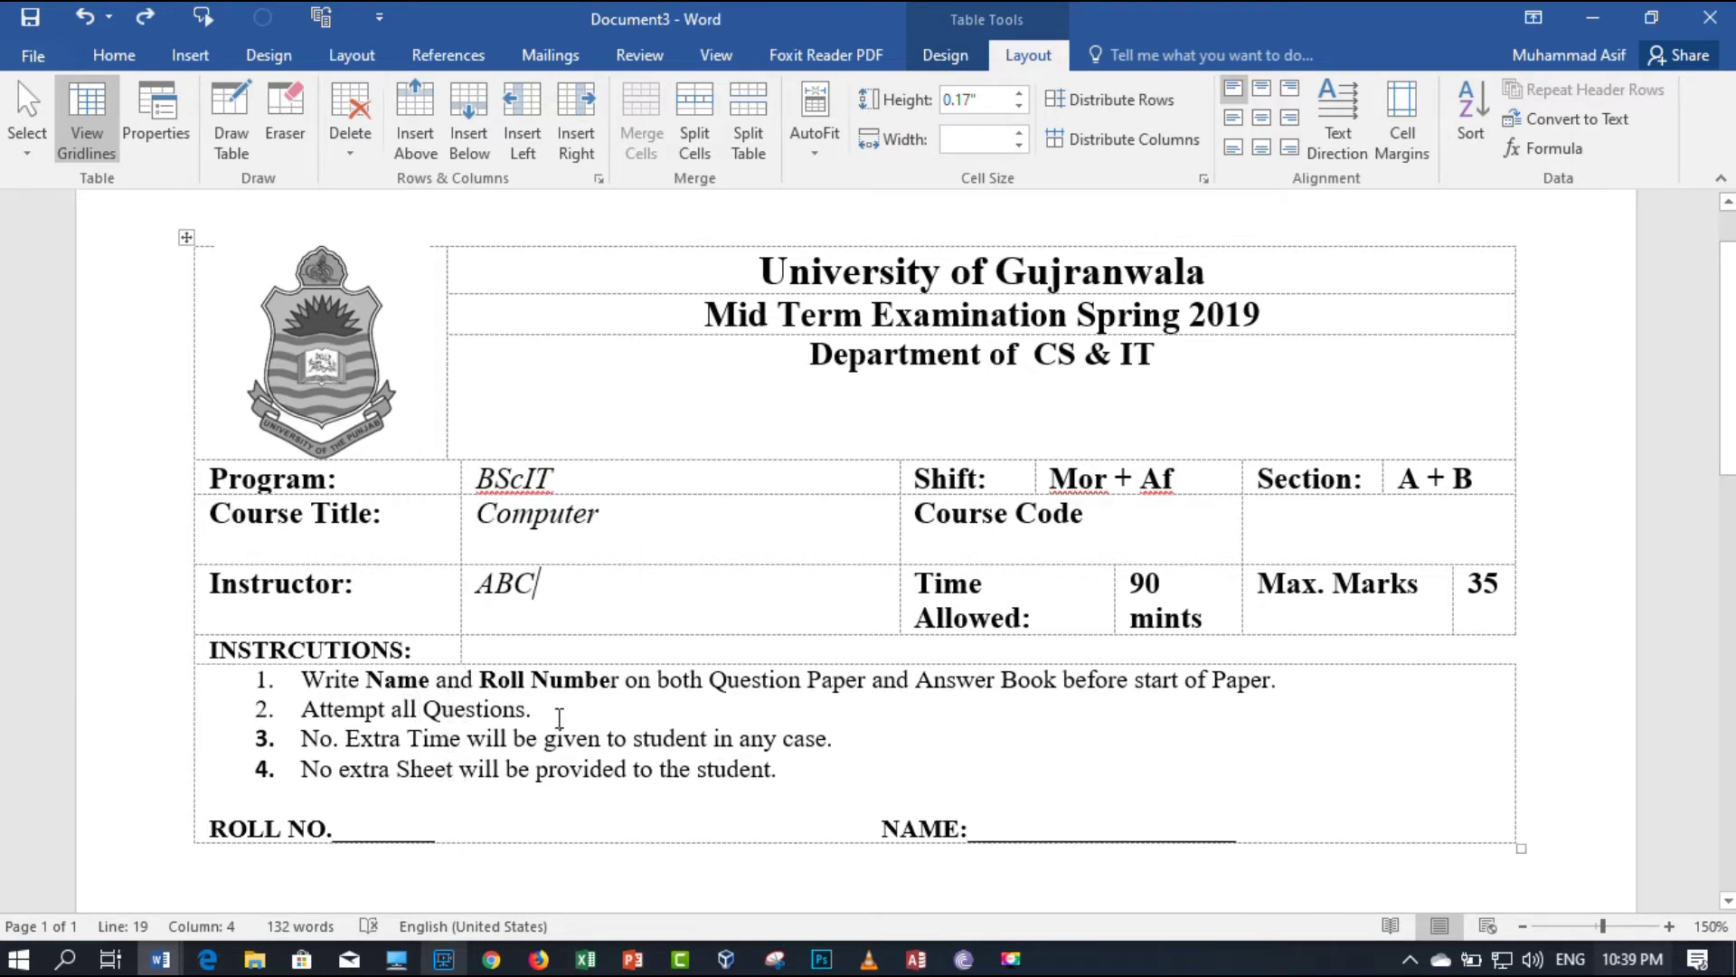